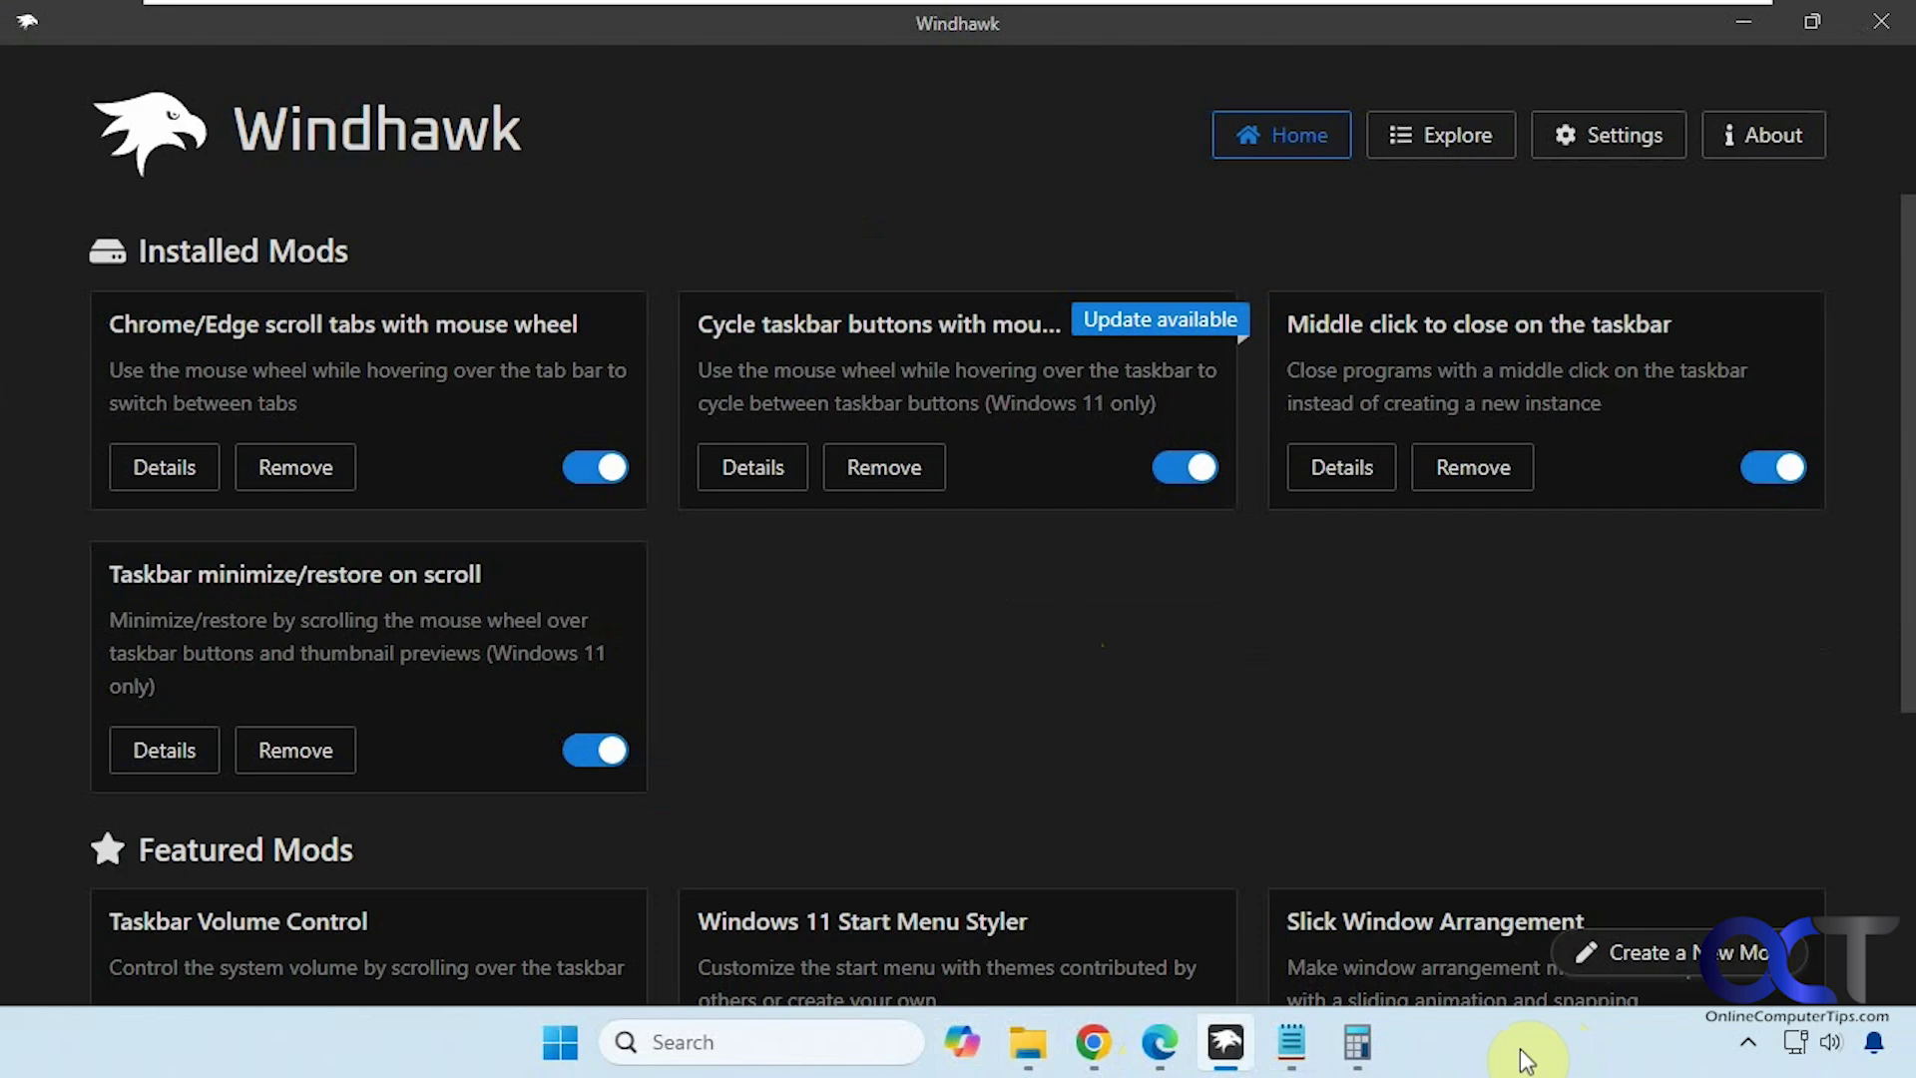
Step: Bring Calculator forward, then open and dismiss the Calculator and Notepad taskbar jump lists
click(1357, 1043)
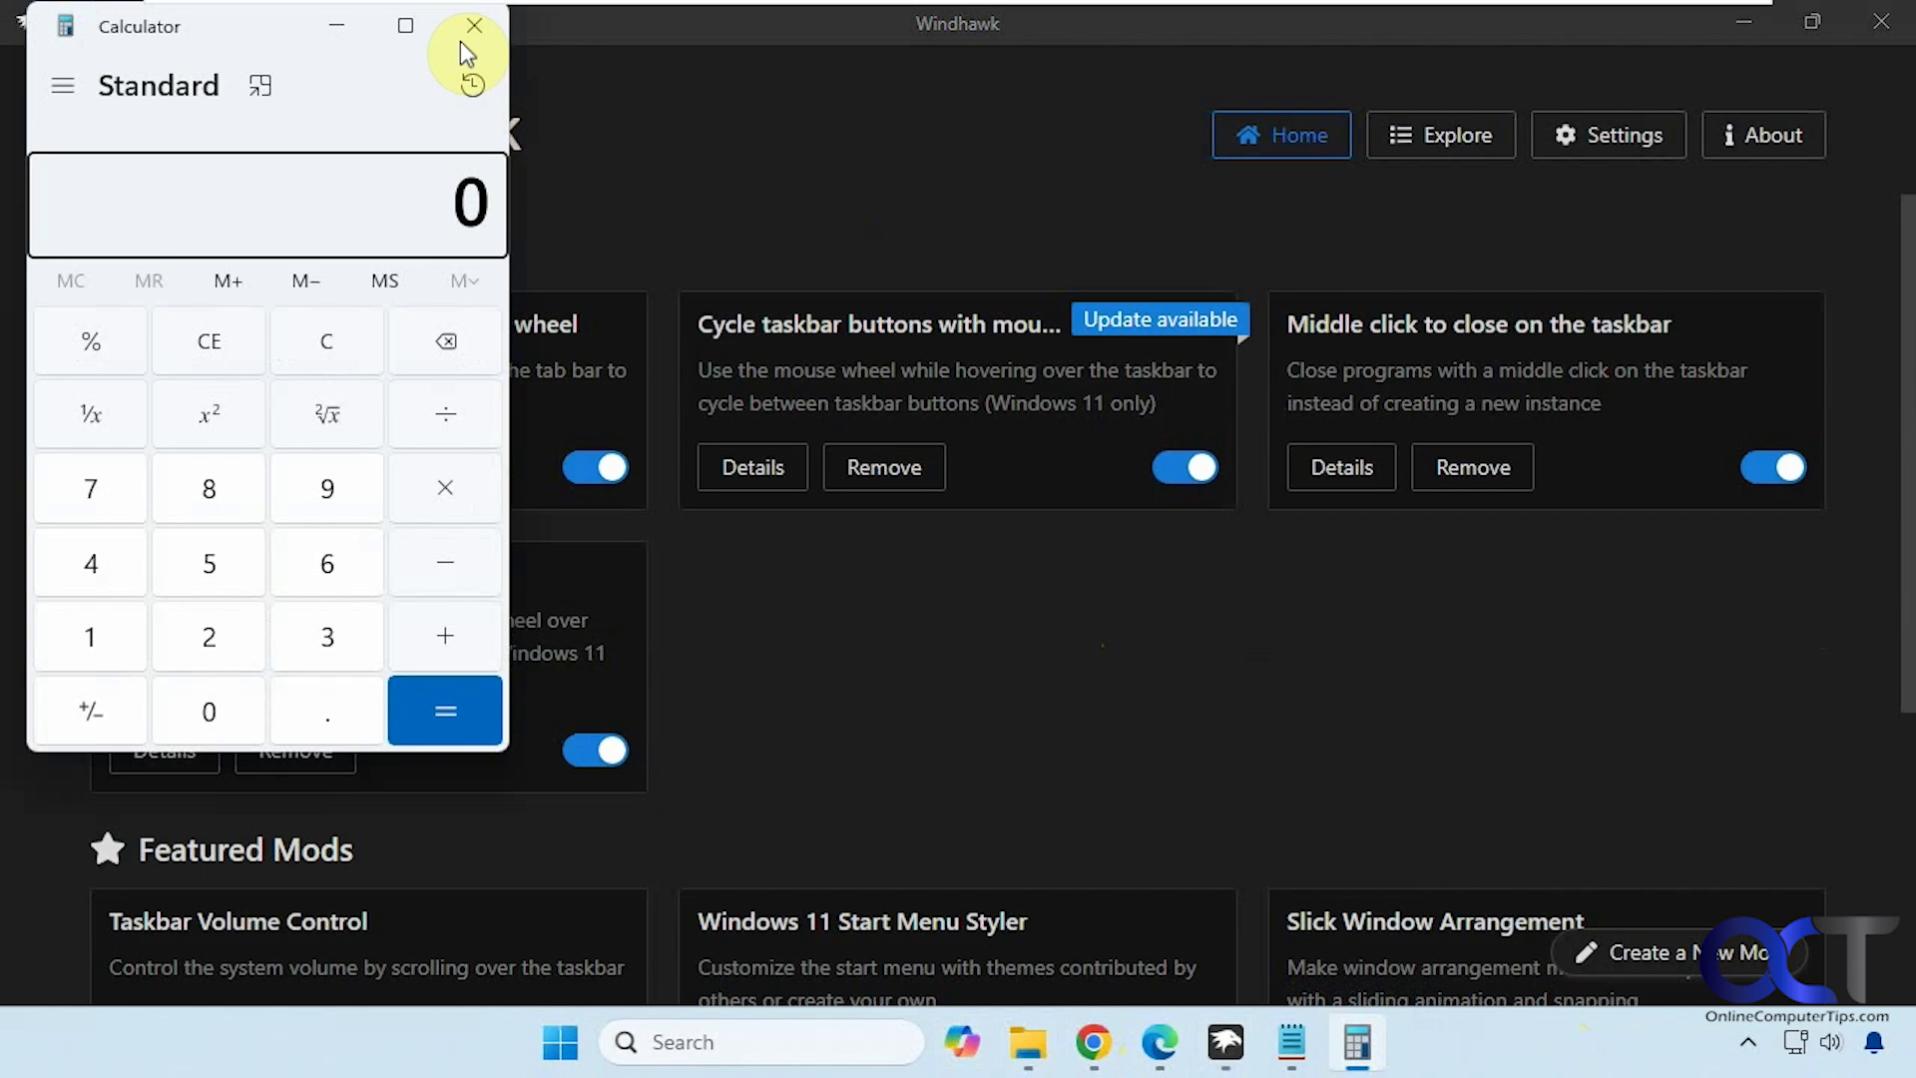
right_click(1357, 1041)
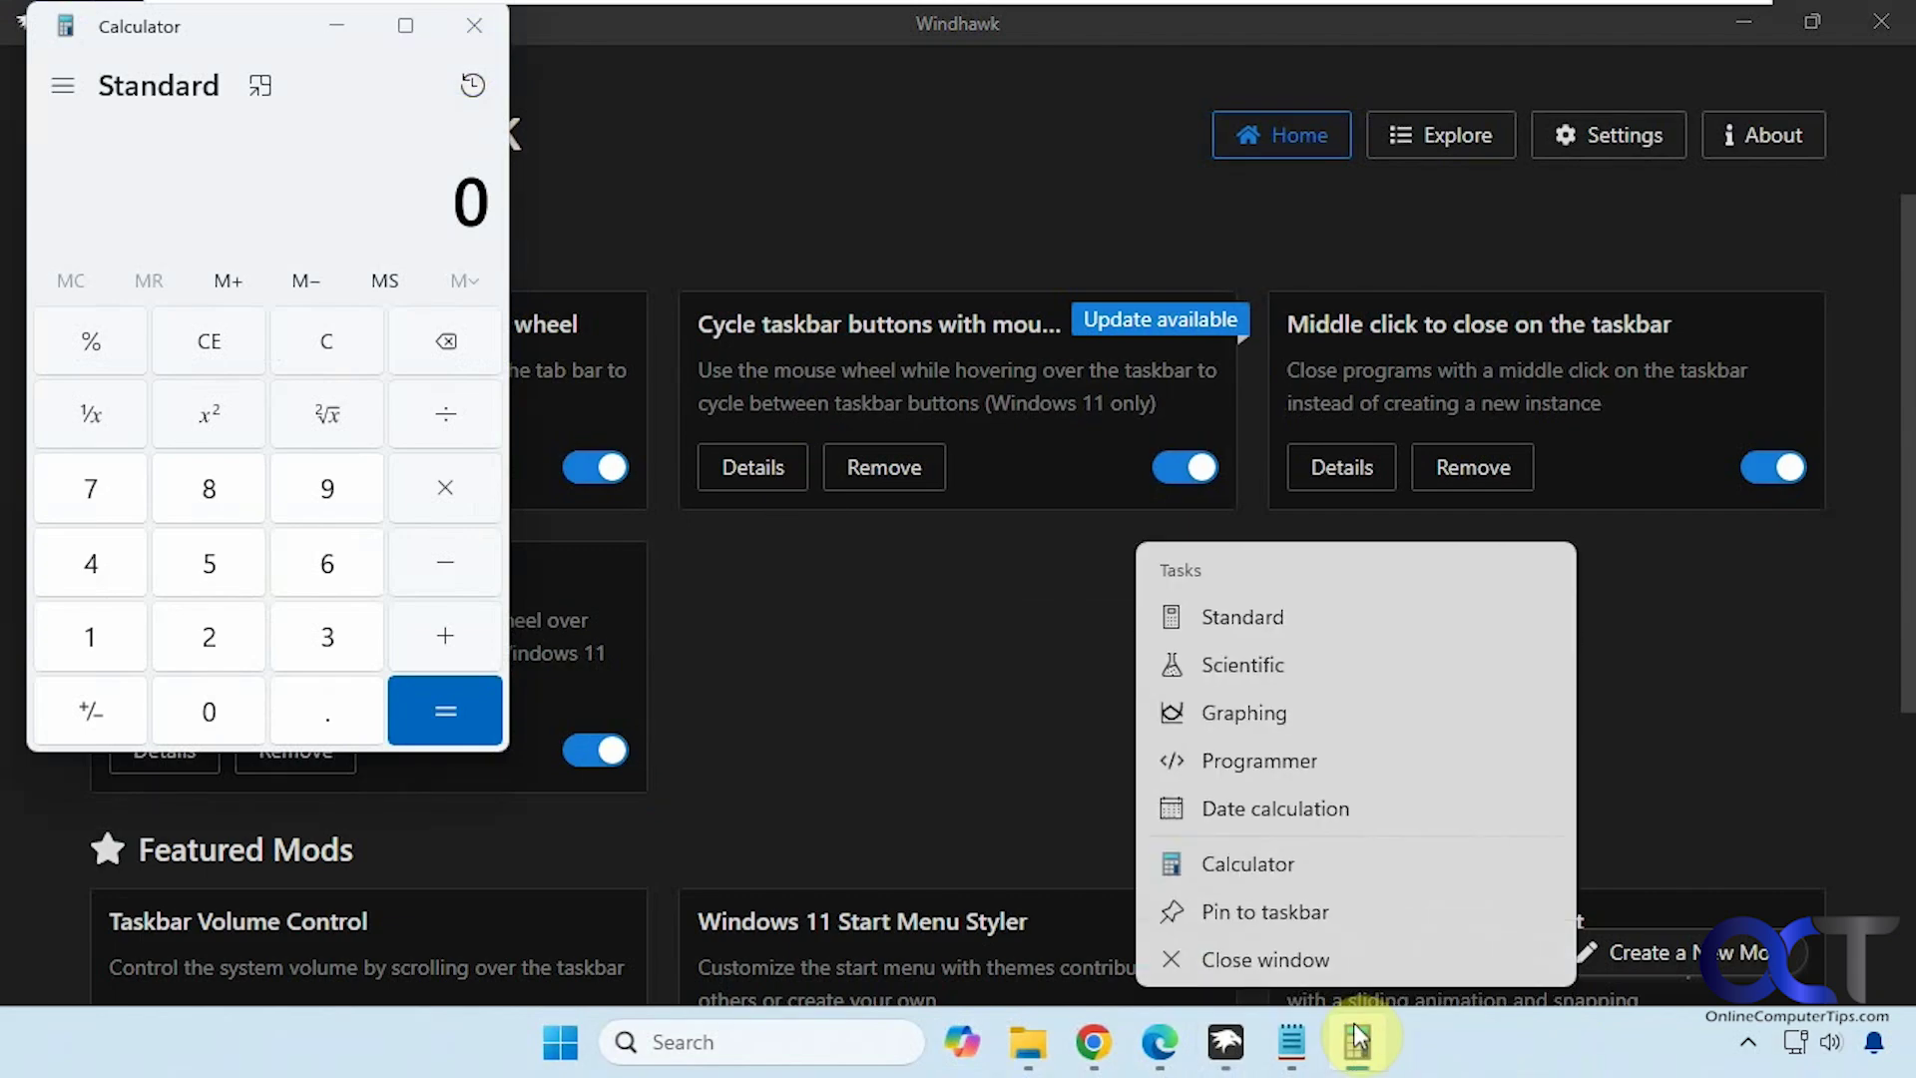
click(1469, 1048)
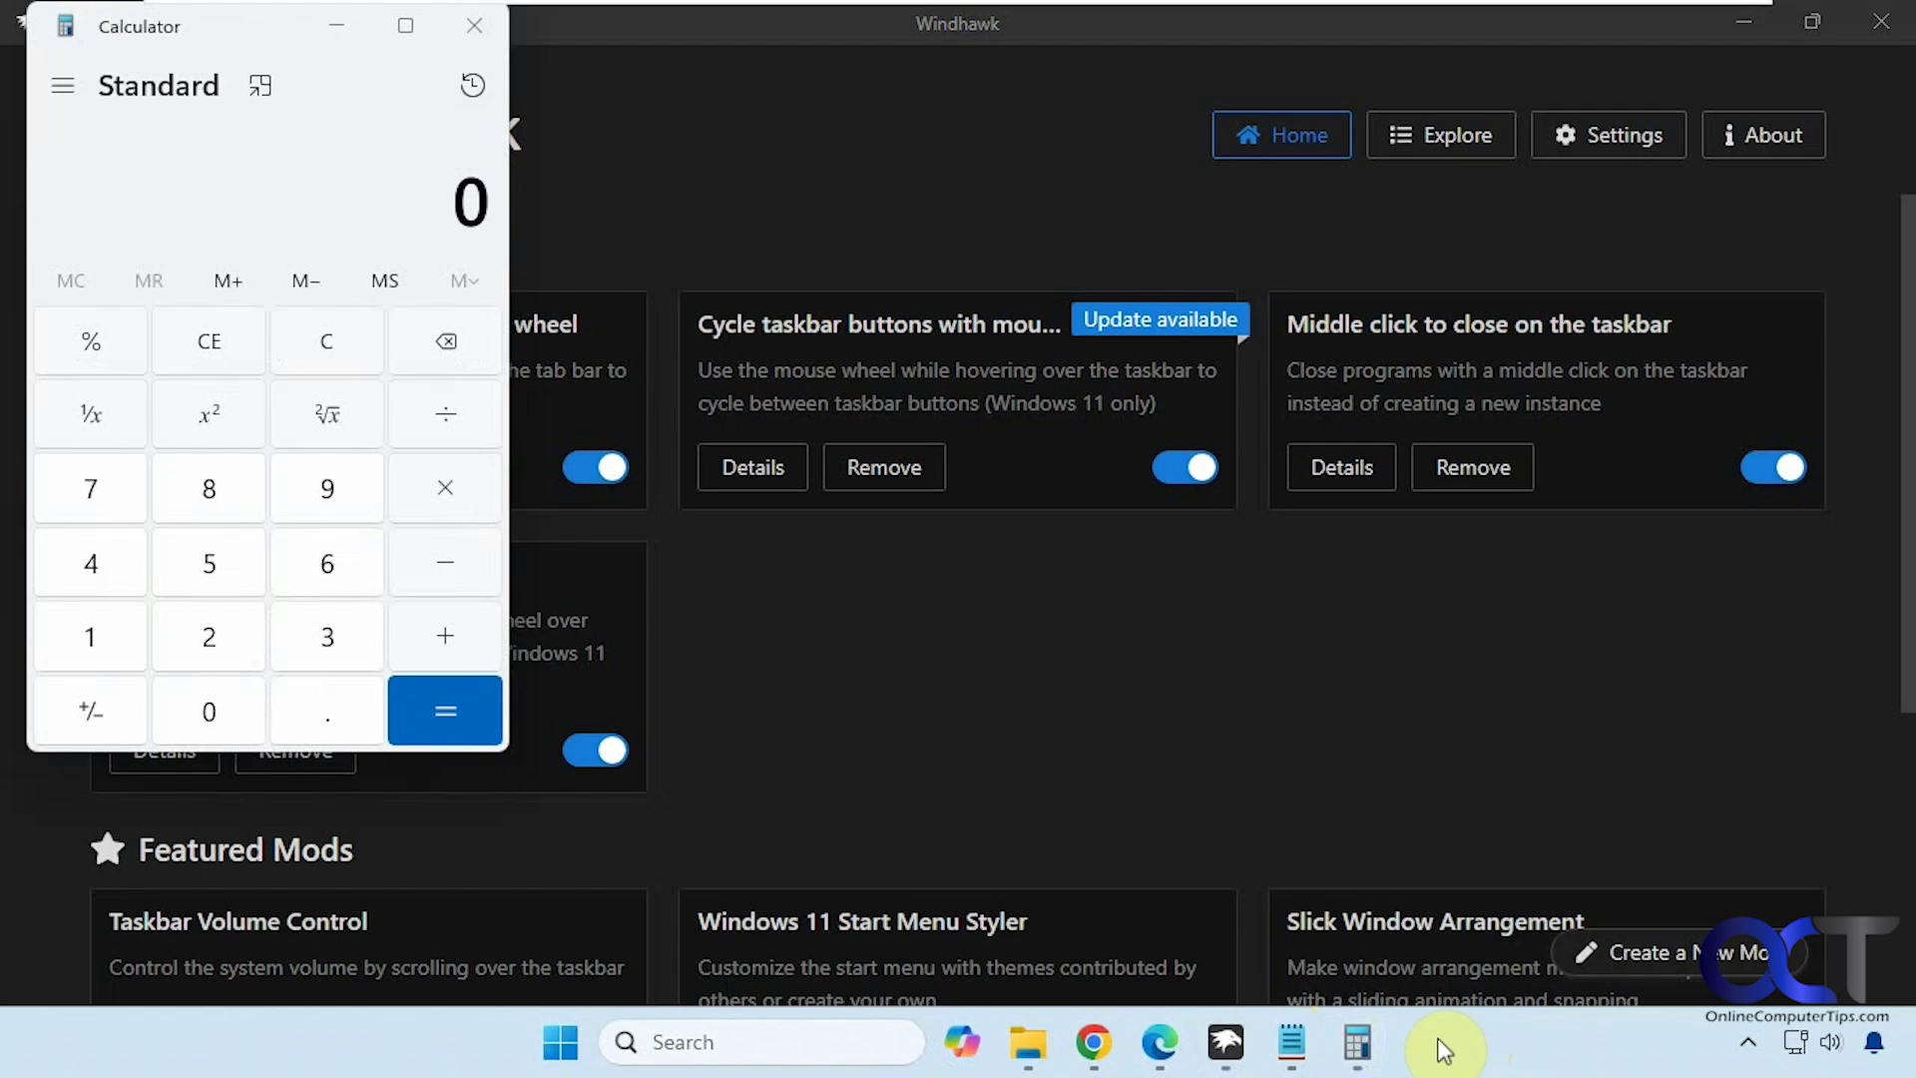
right_click(1294, 1053)
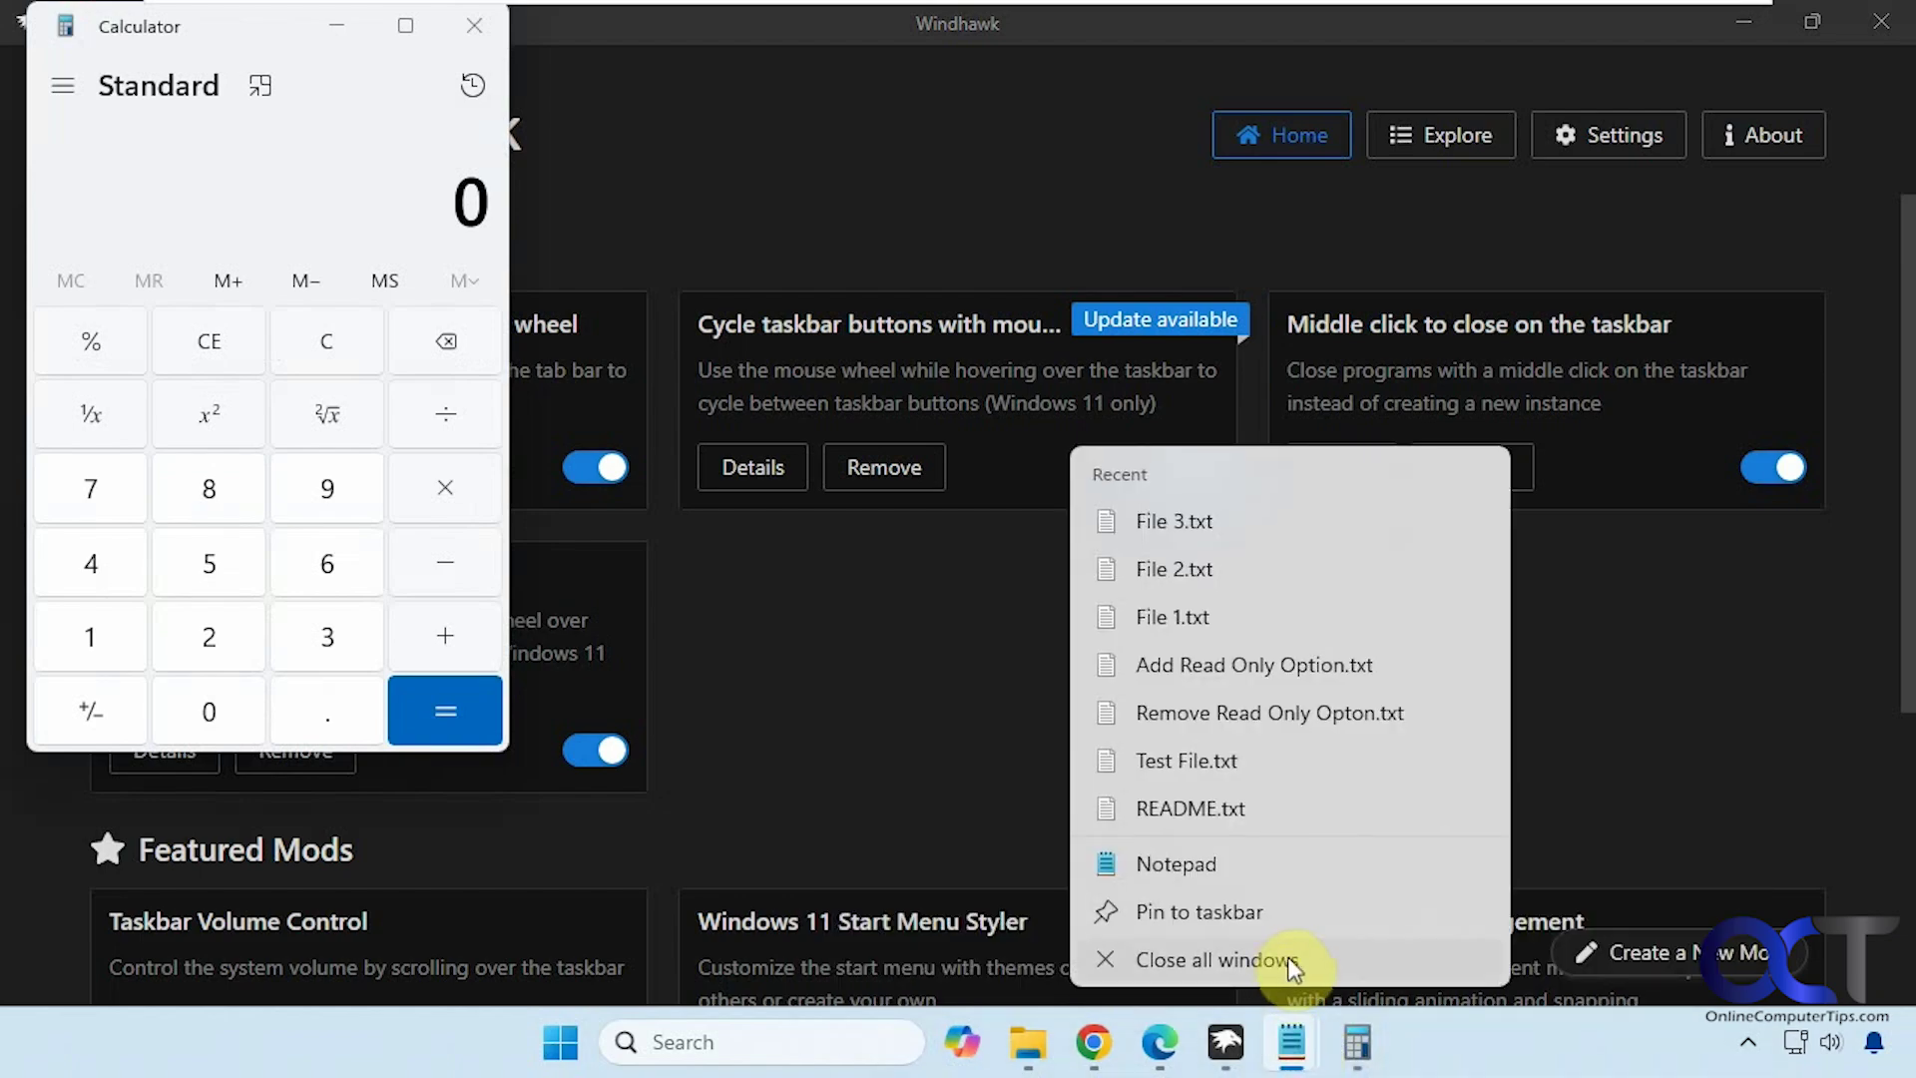
click(1536, 1066)
mouse_move(1309, 1046)
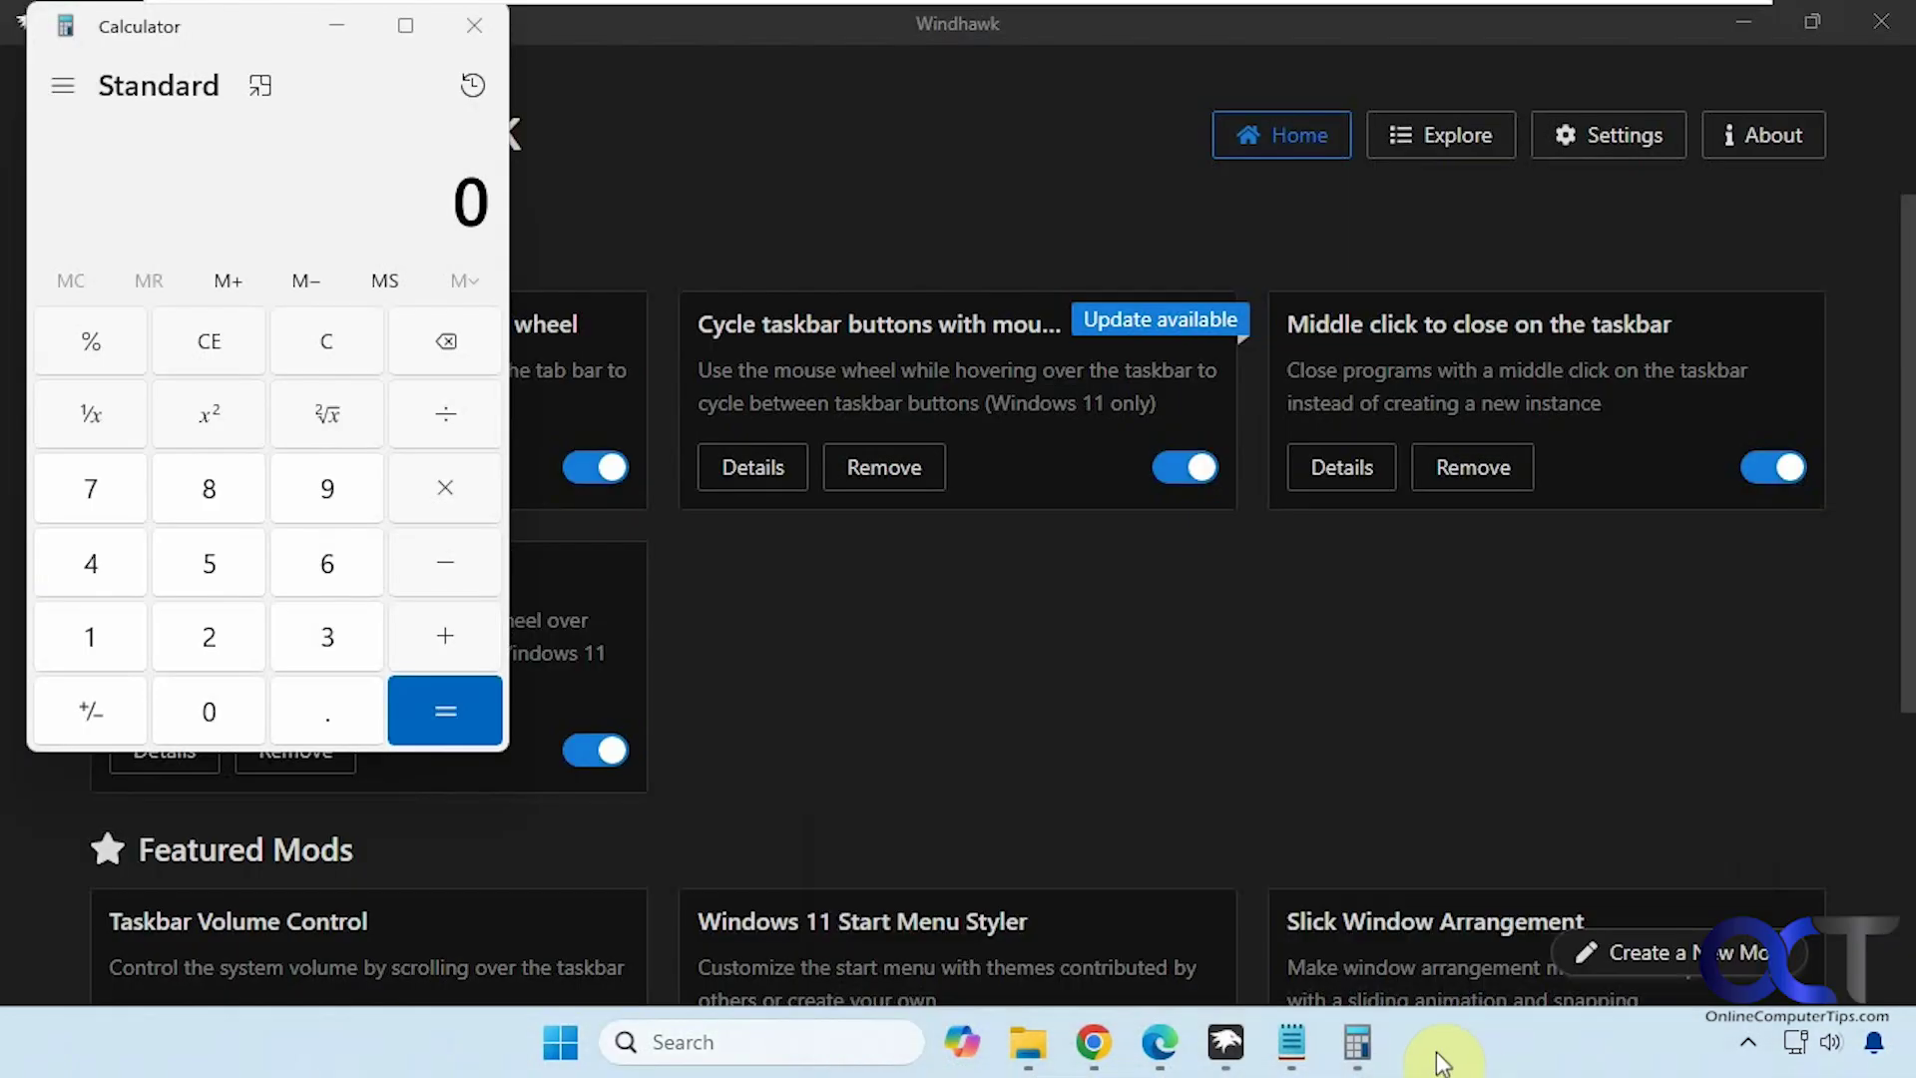
Step: Minimize Calculator and browse Windhawk's Explore catalogue, checking the sort options without changing them
click(337, 26)
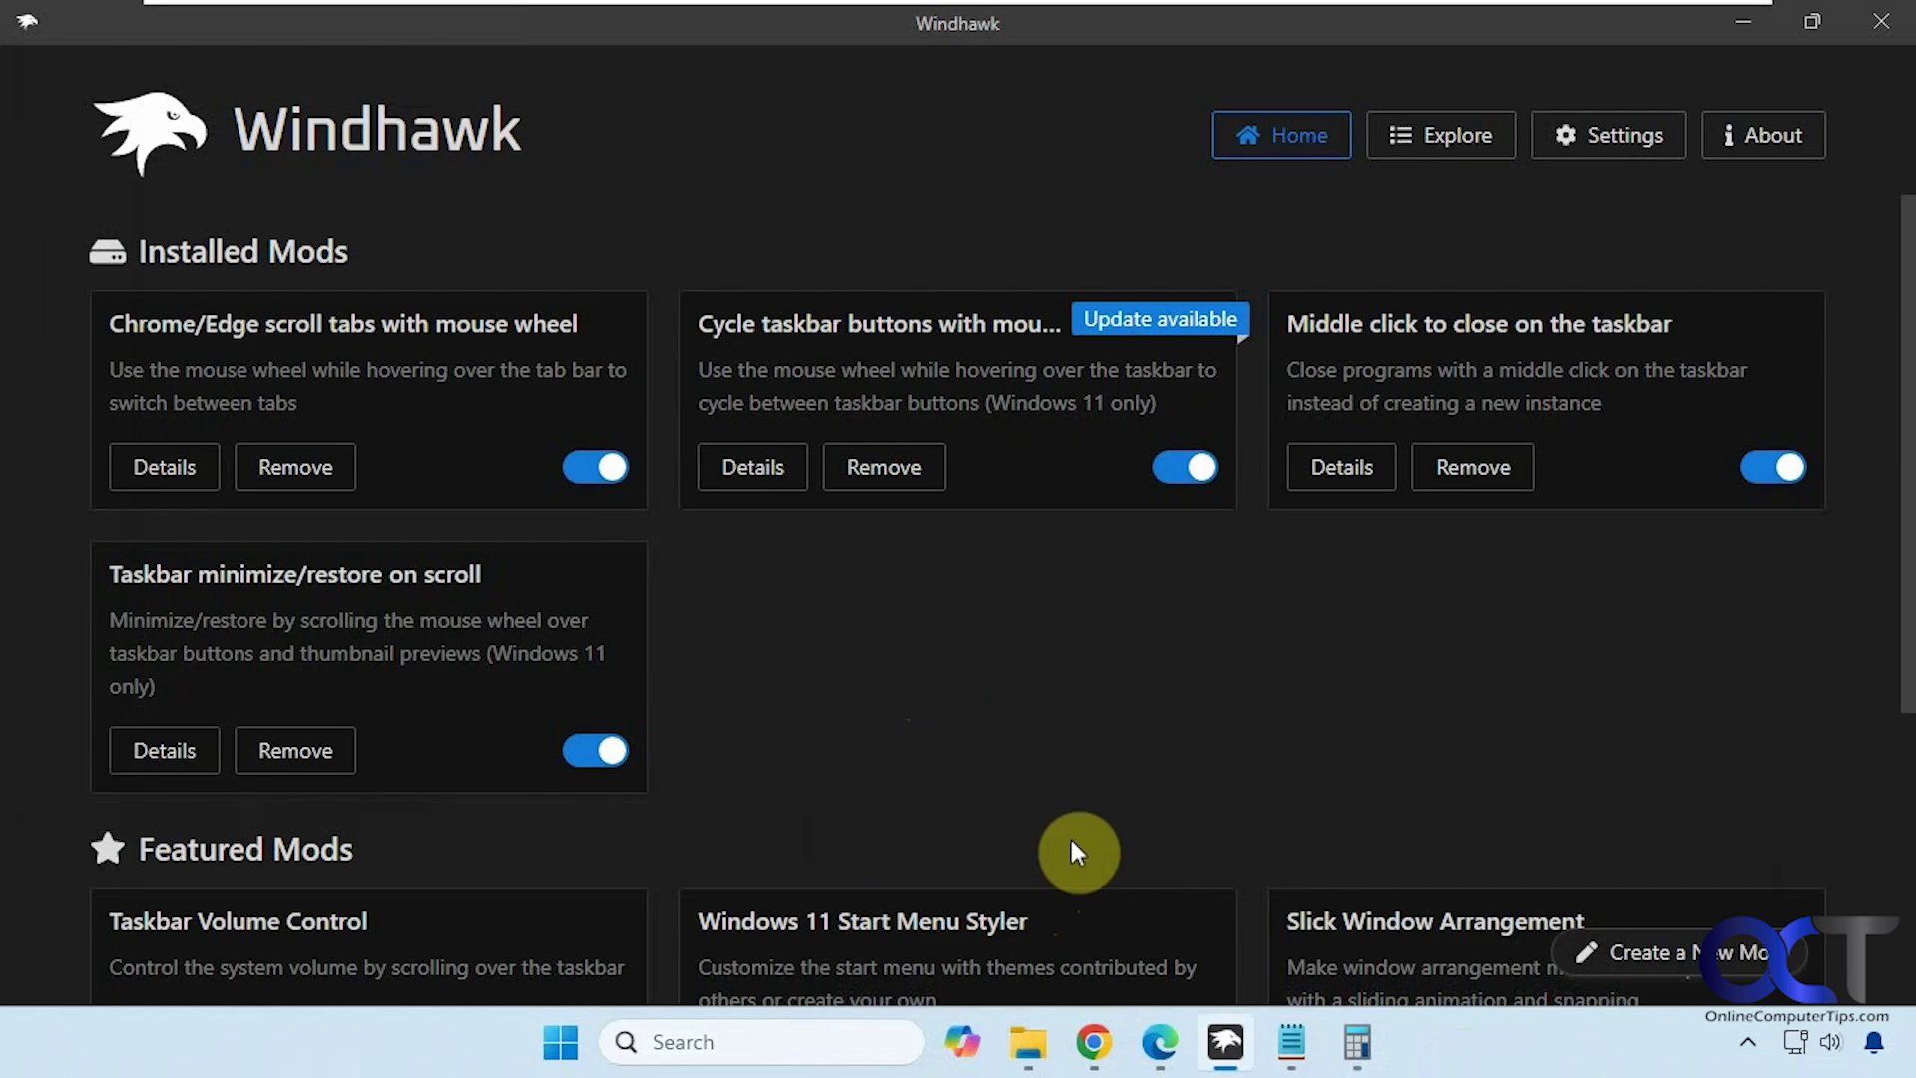
click(1435, 158)
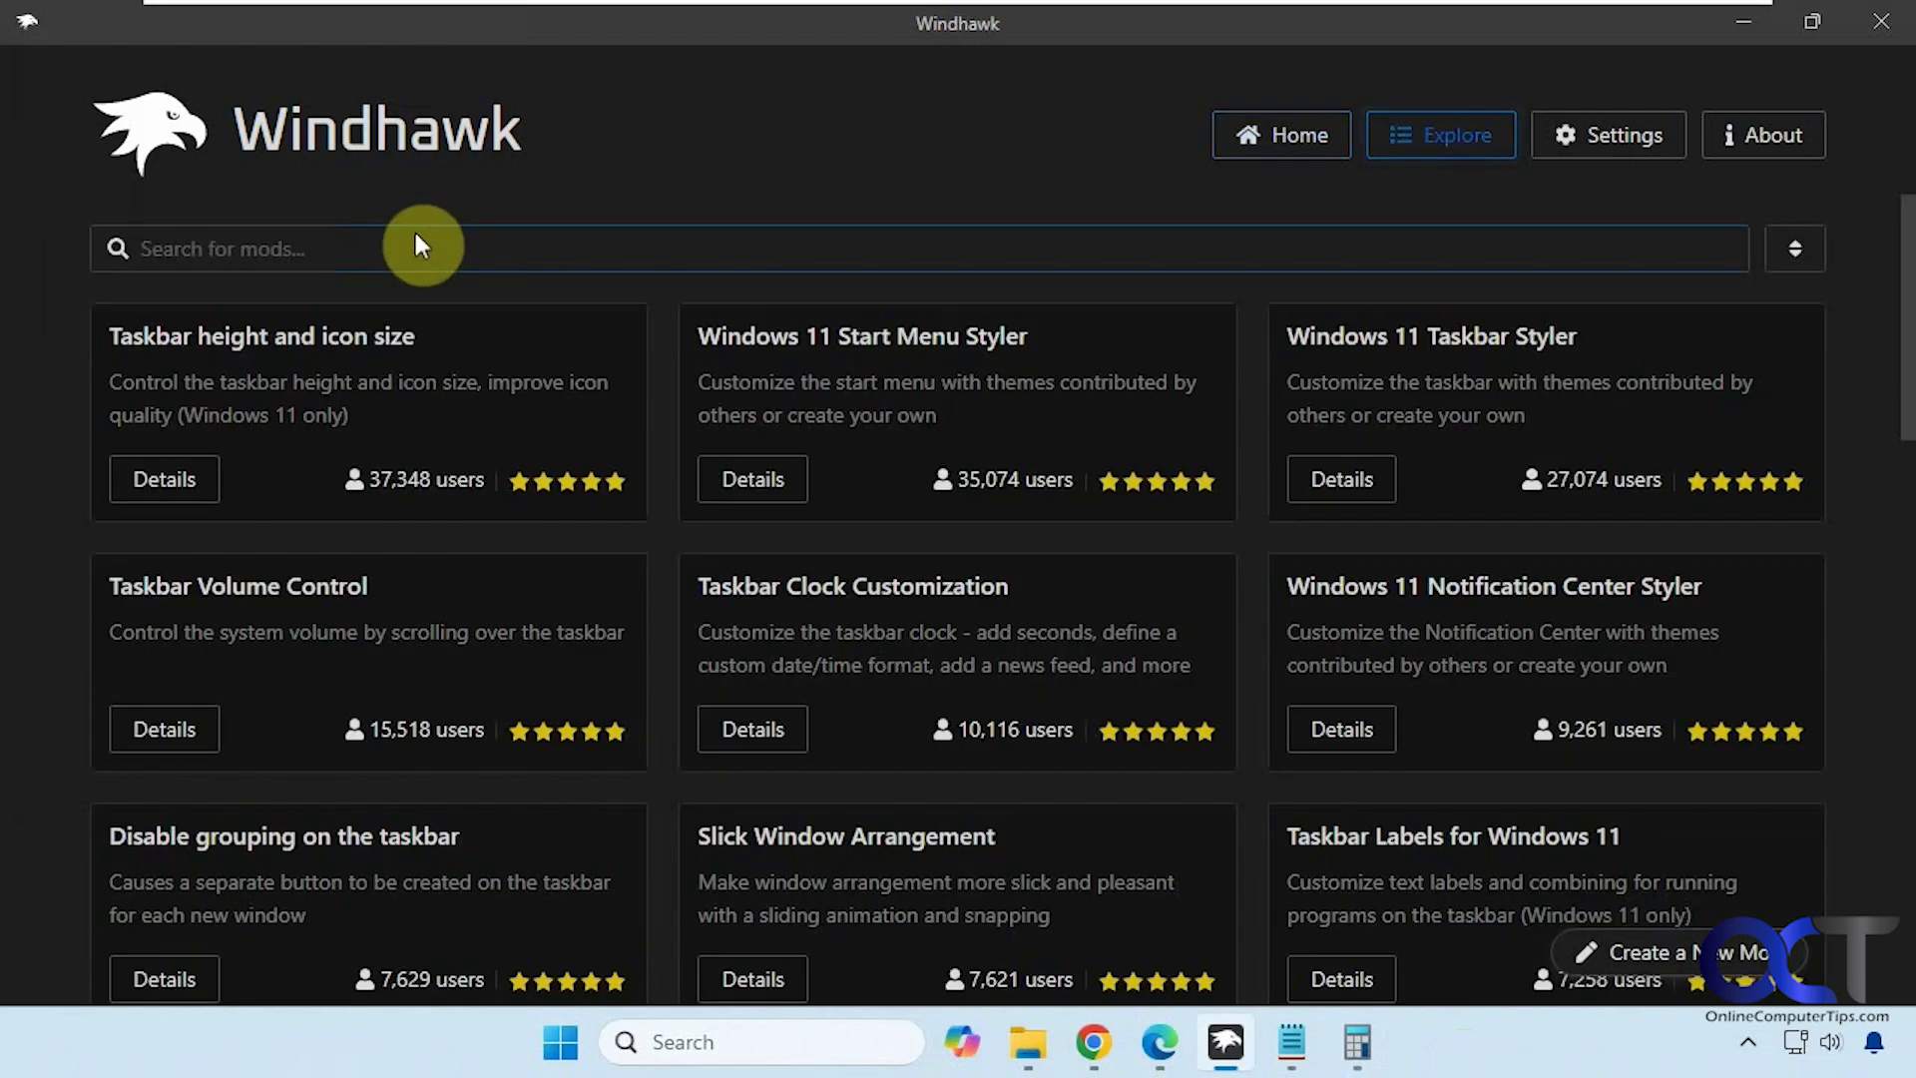
click(1793, 245)
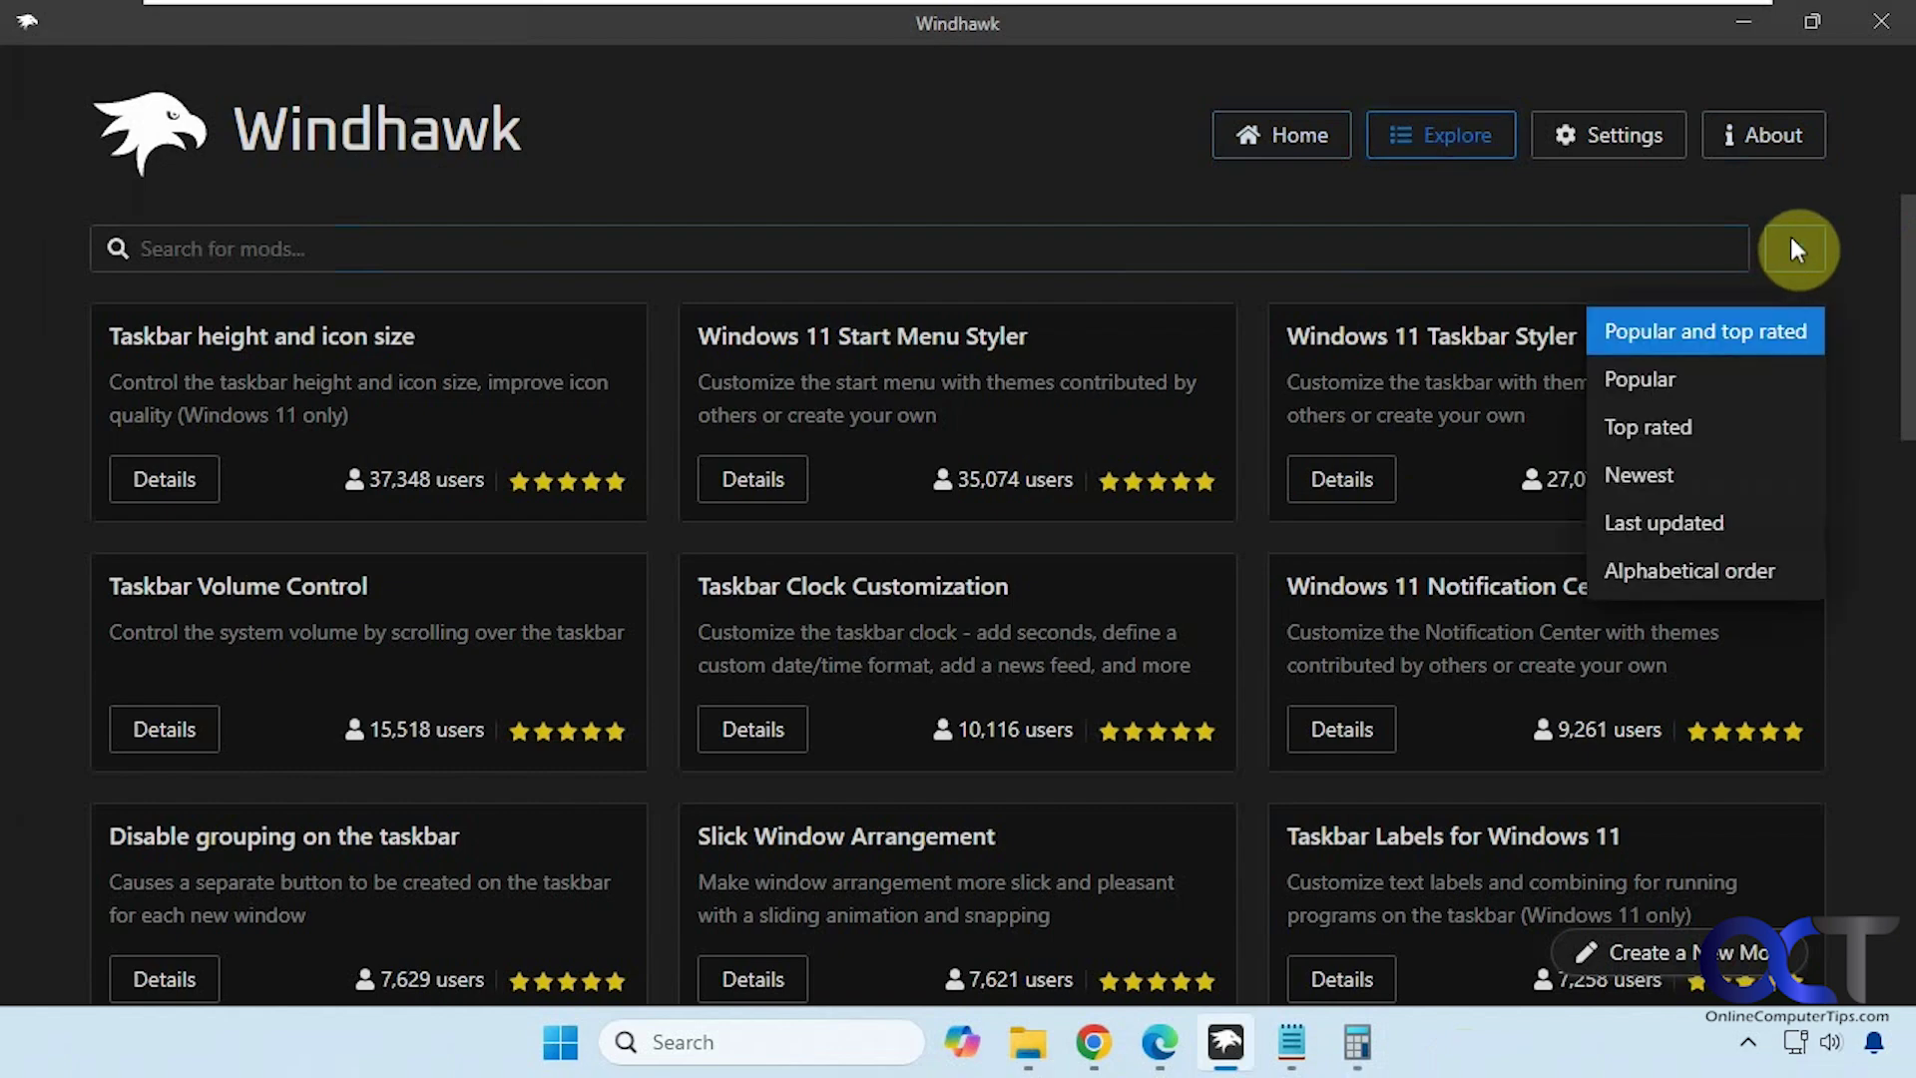
click(1549, 197)
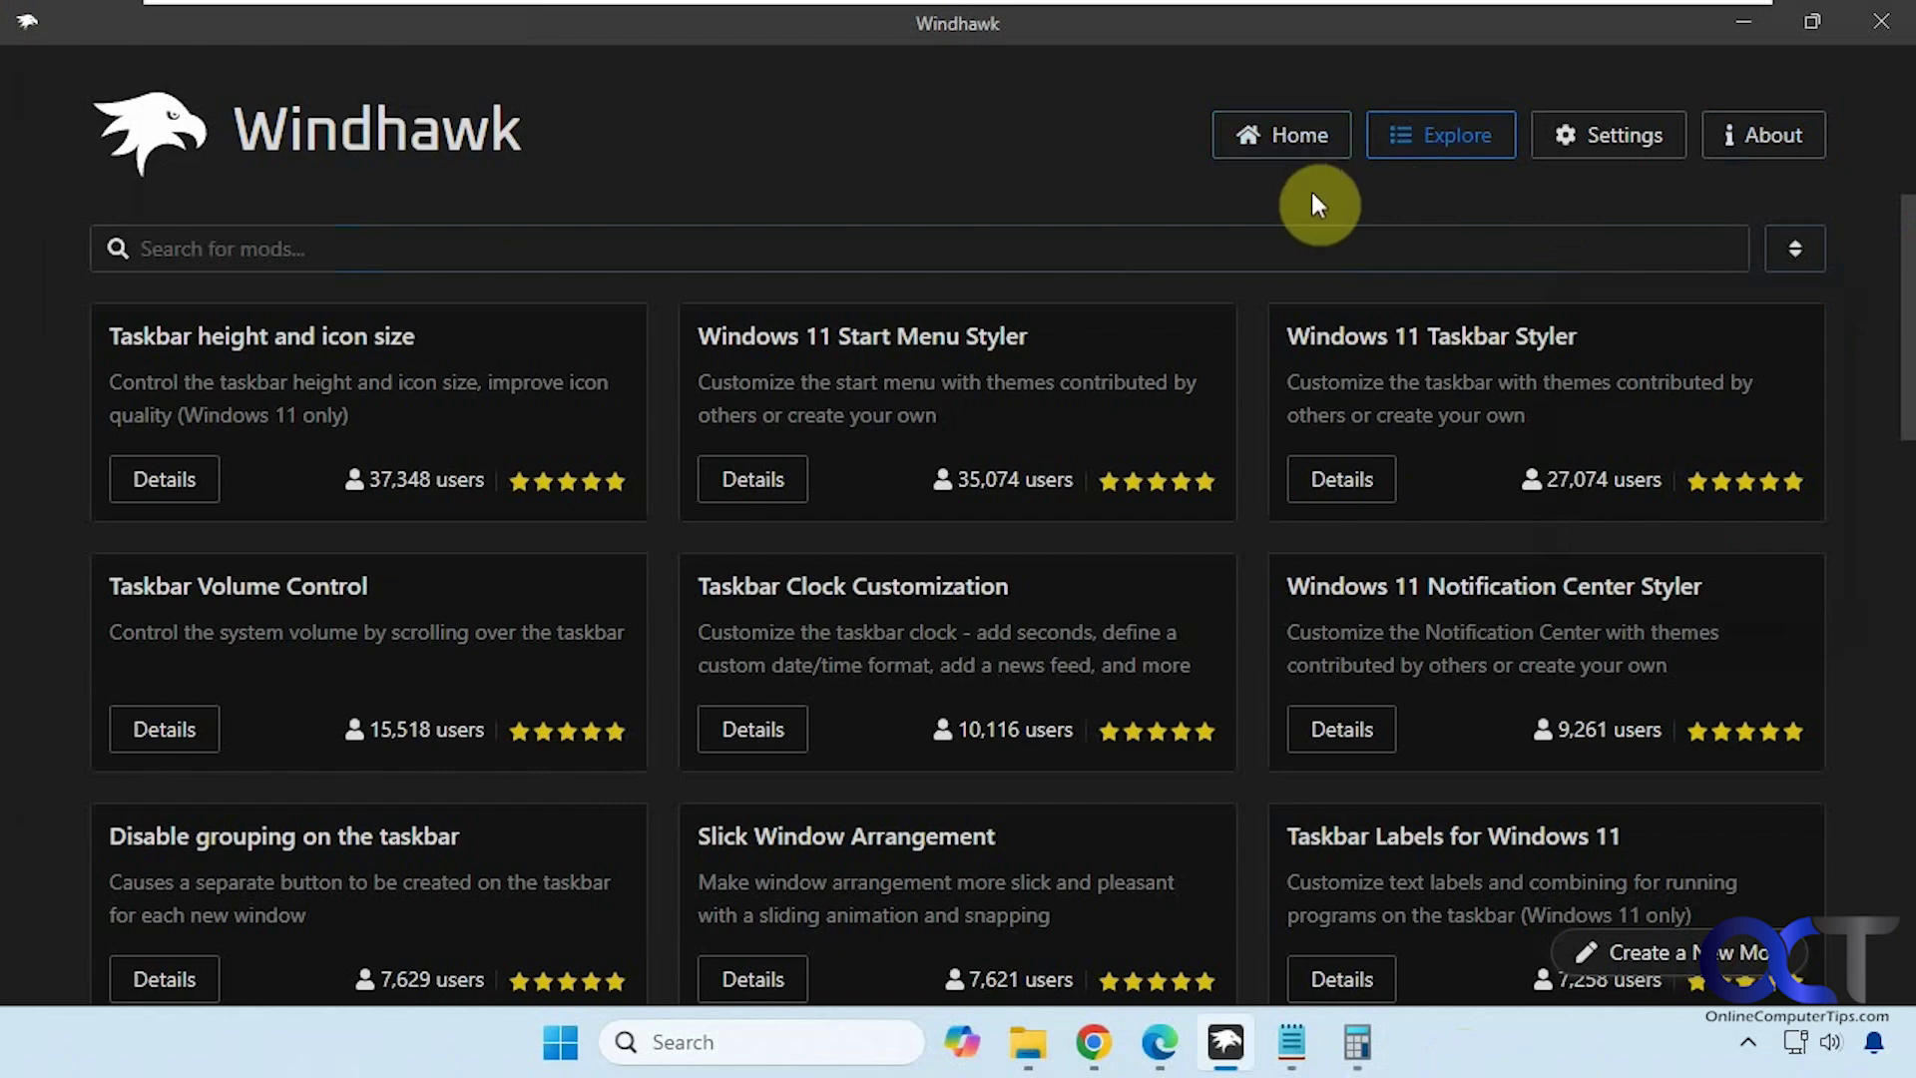
Step: View the Windows 11 Taskbar Styler details, then open the installed Middle click to close mod's page
click(1343, 489)
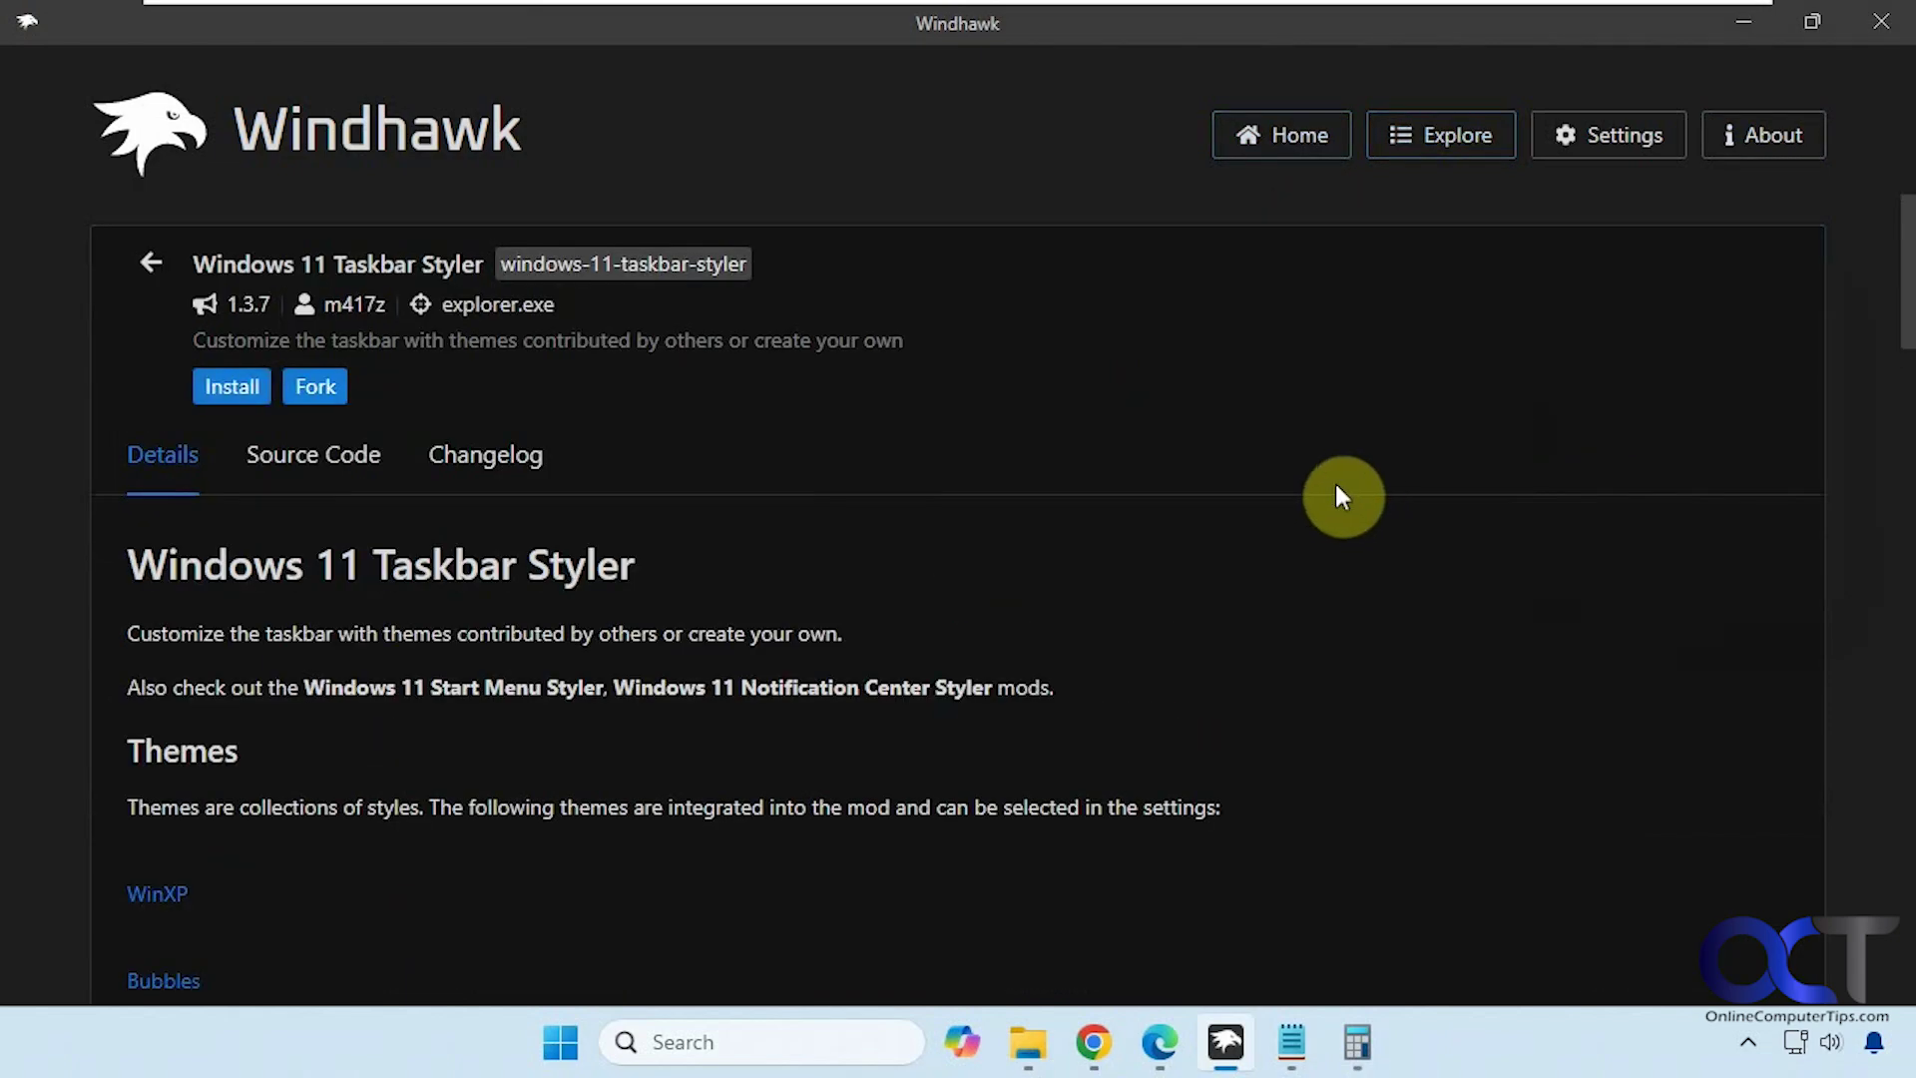
click(1307, 150)
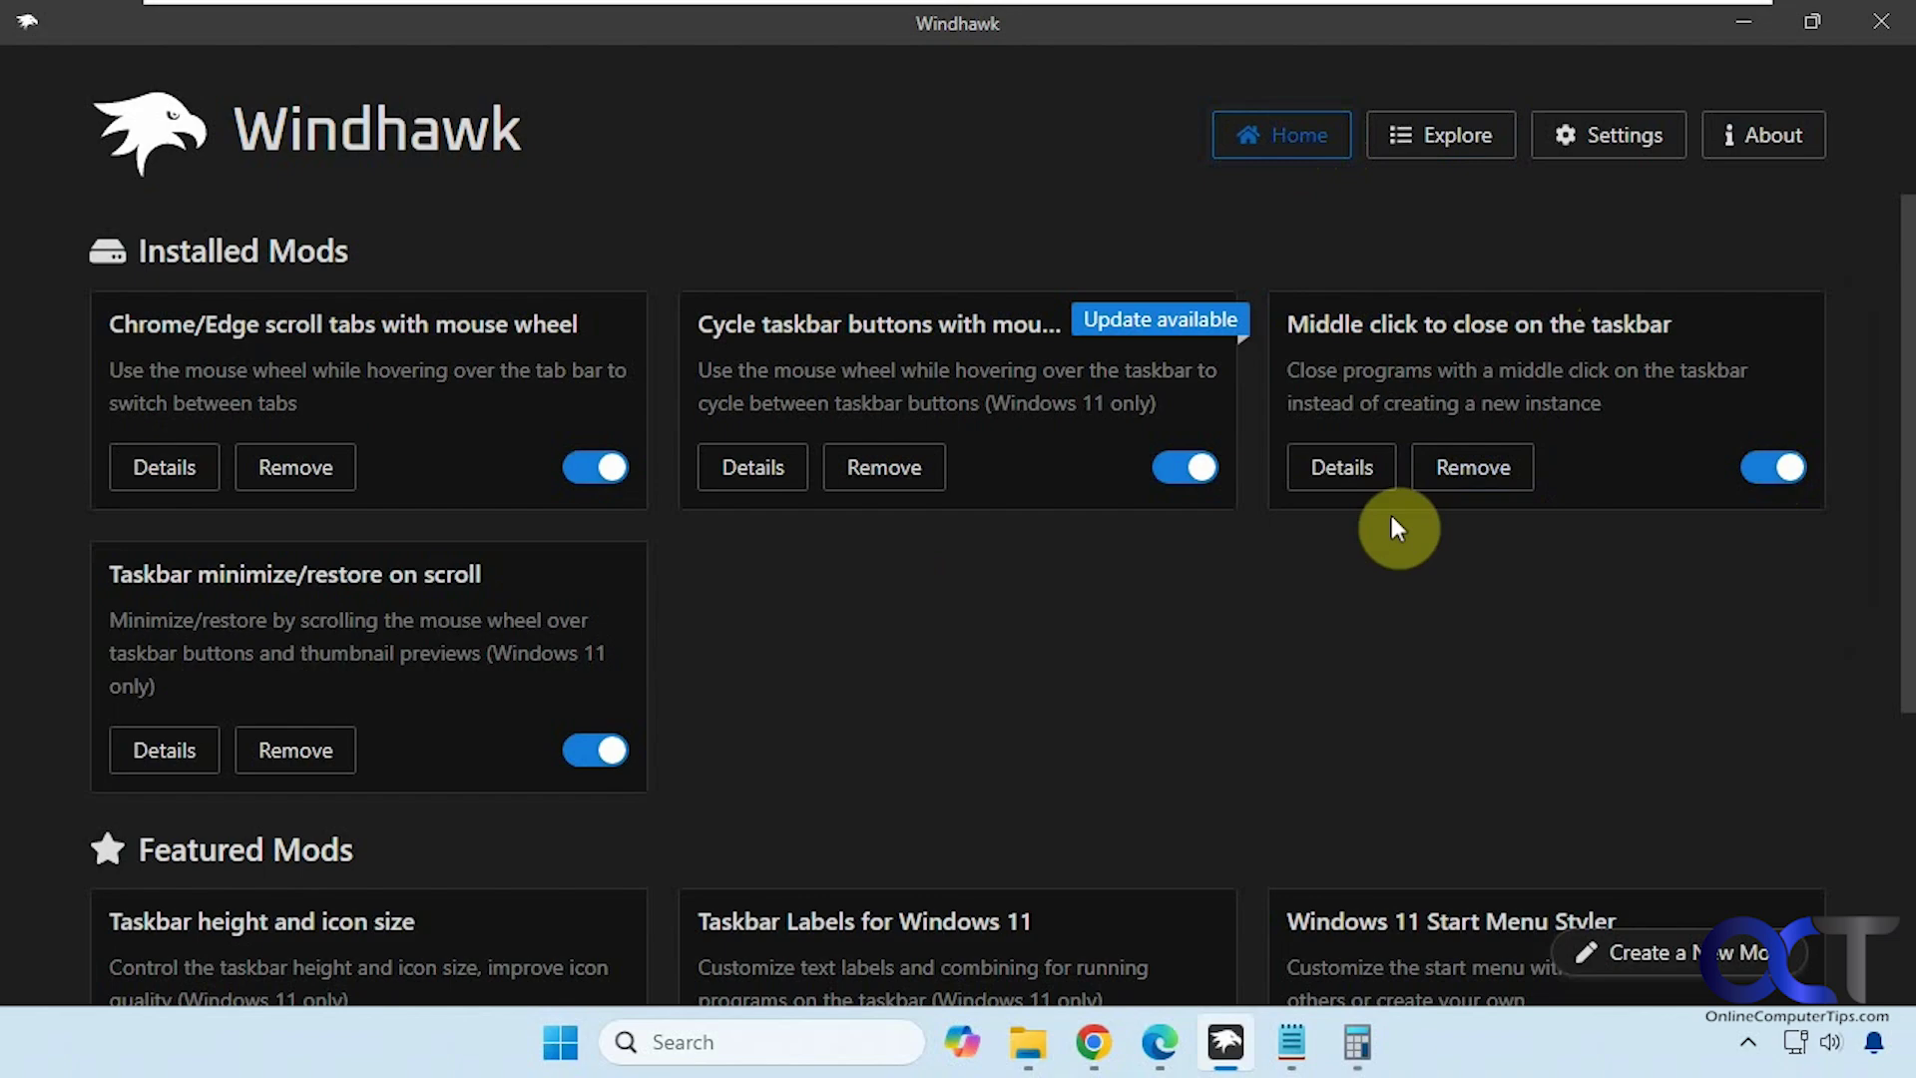
click(1337, 471)
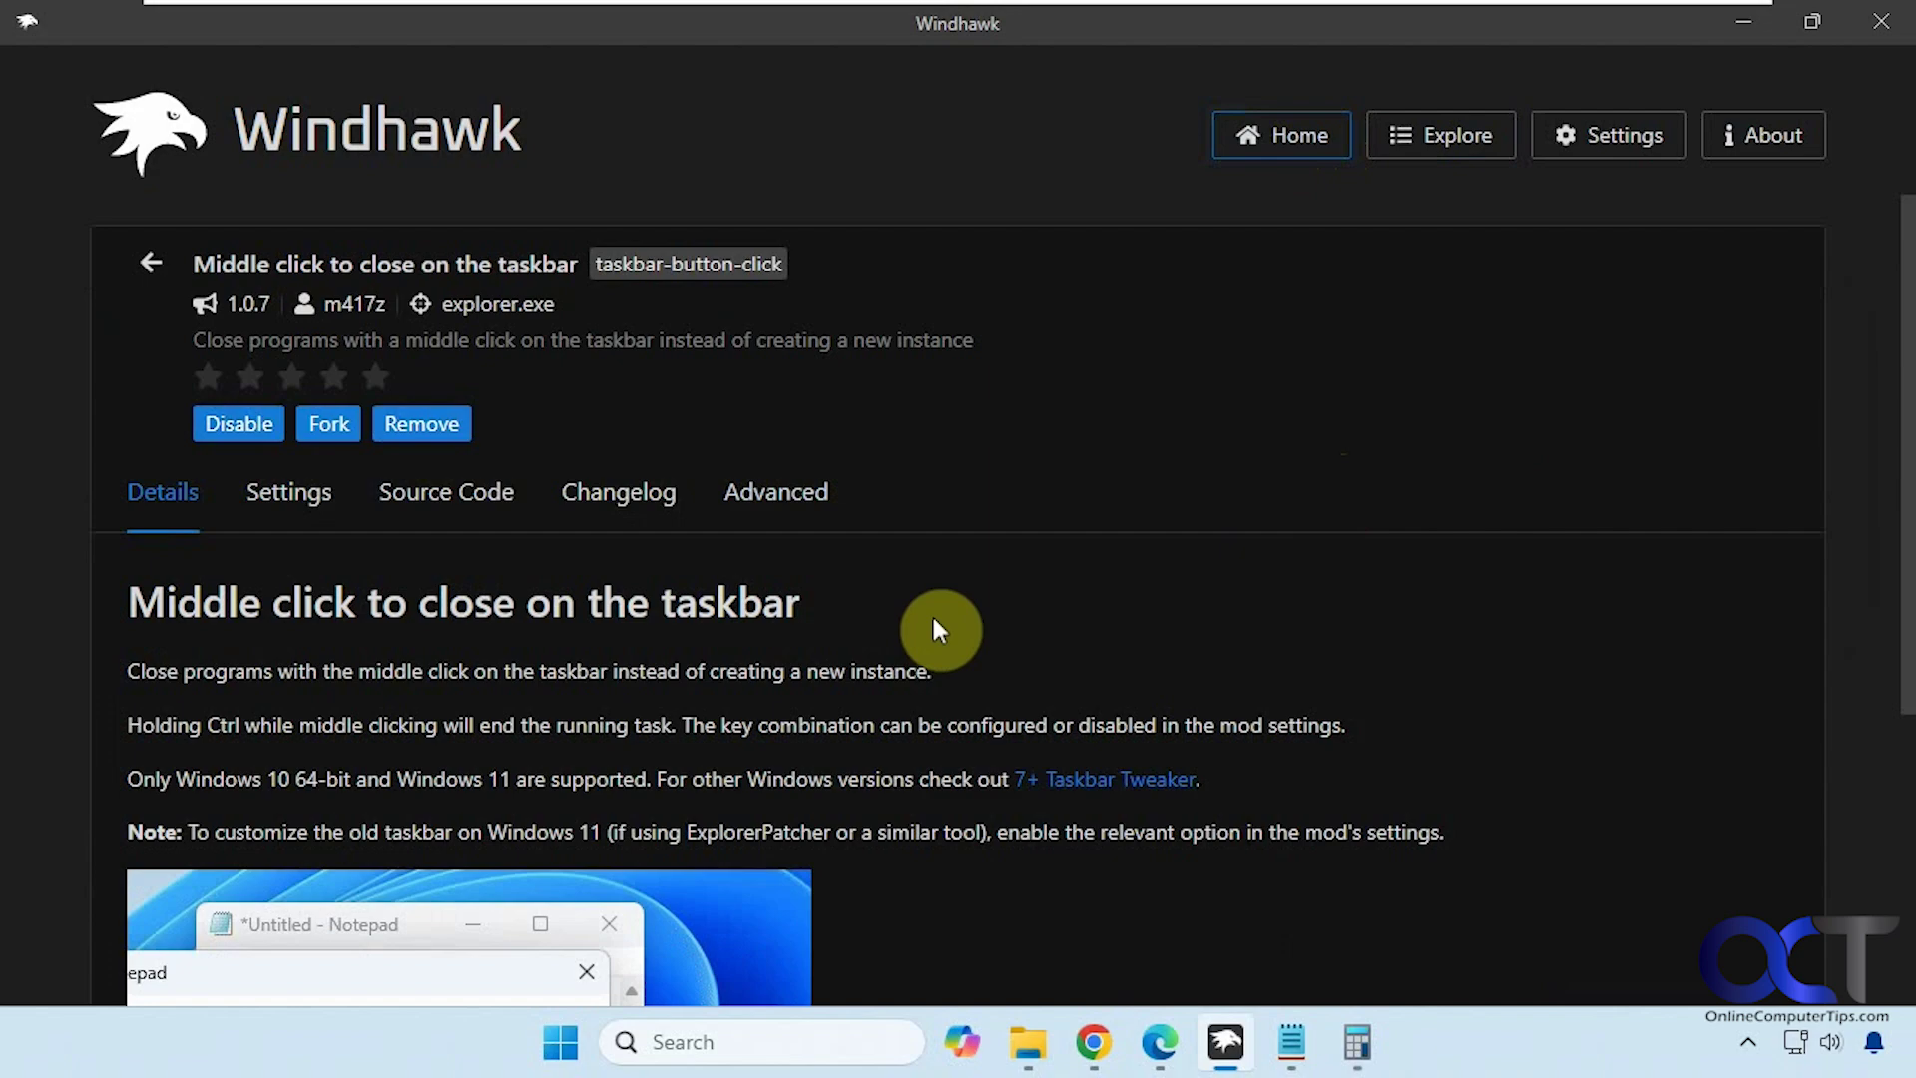
Step: On the mod's Settings tab, set Multiple items behavior to Close all windows and save
click(289, 504)
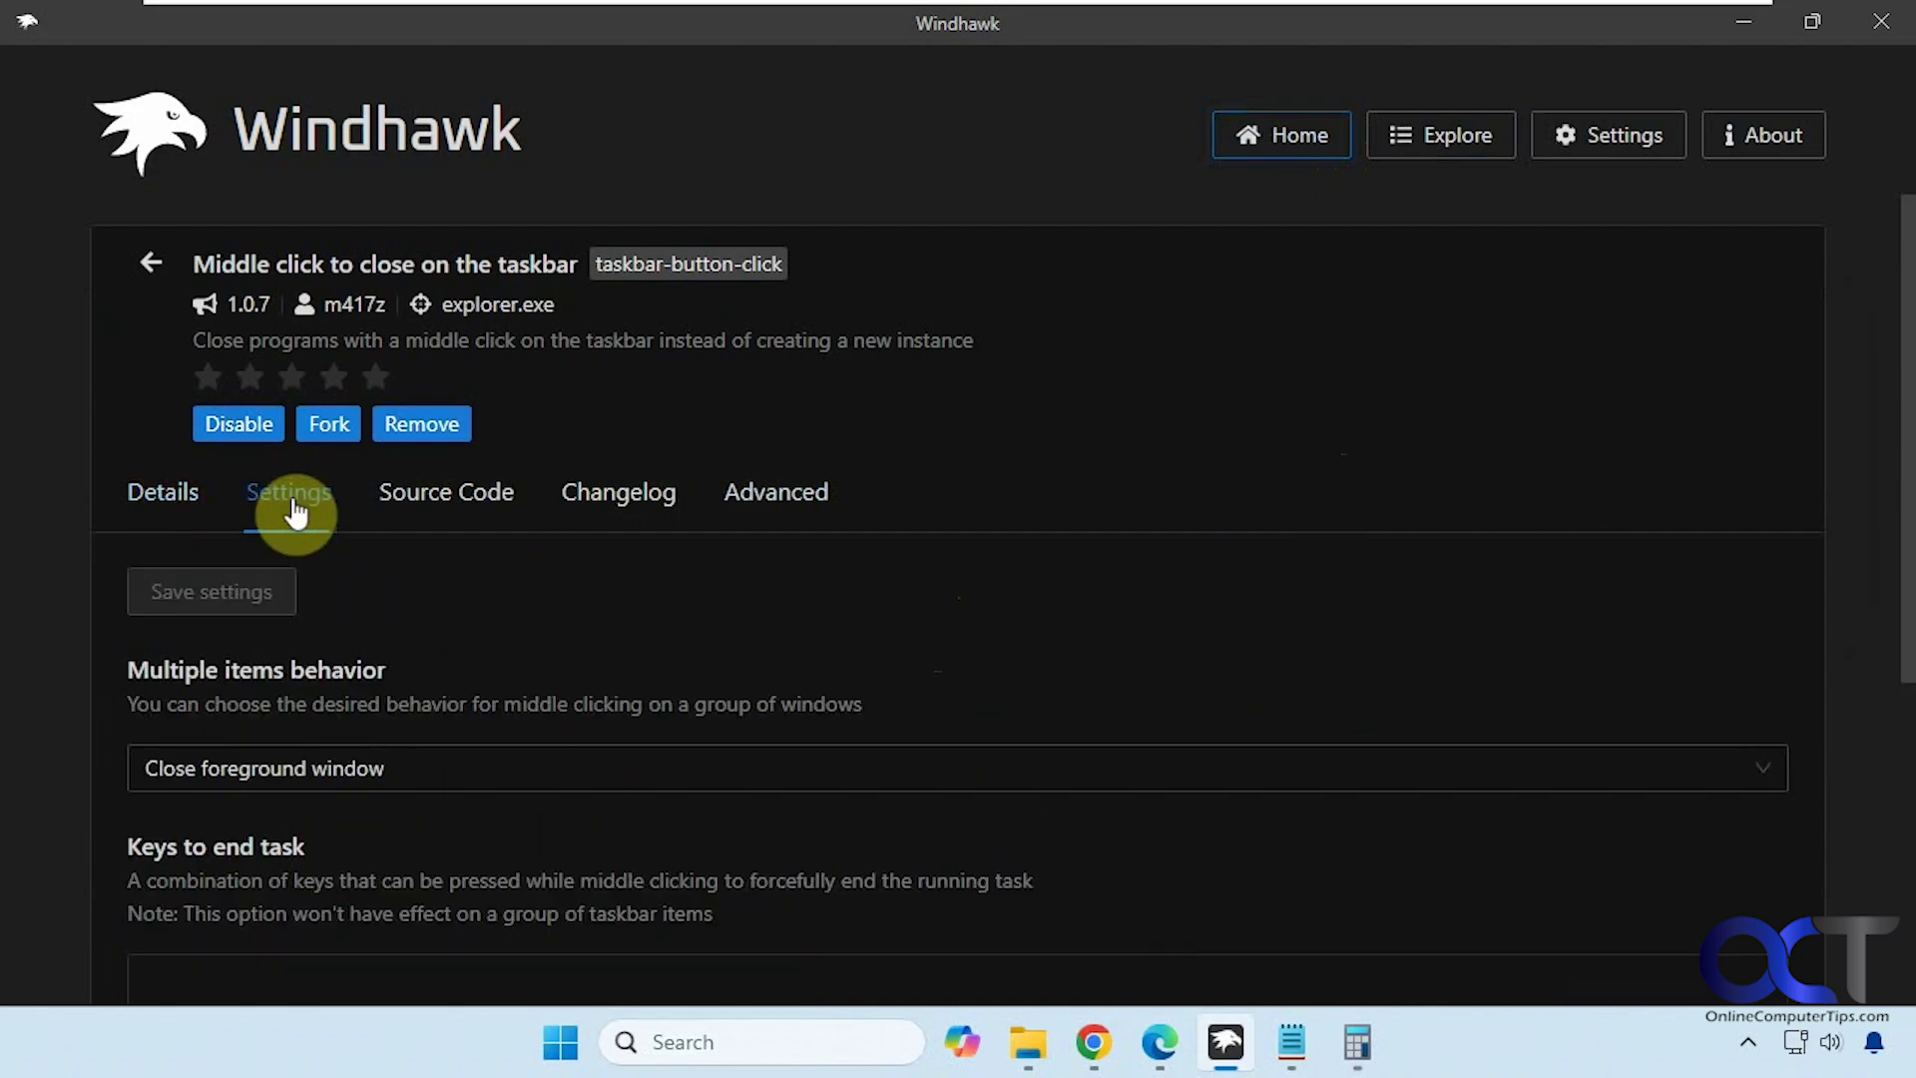
scroll(711, 624, down, 3)
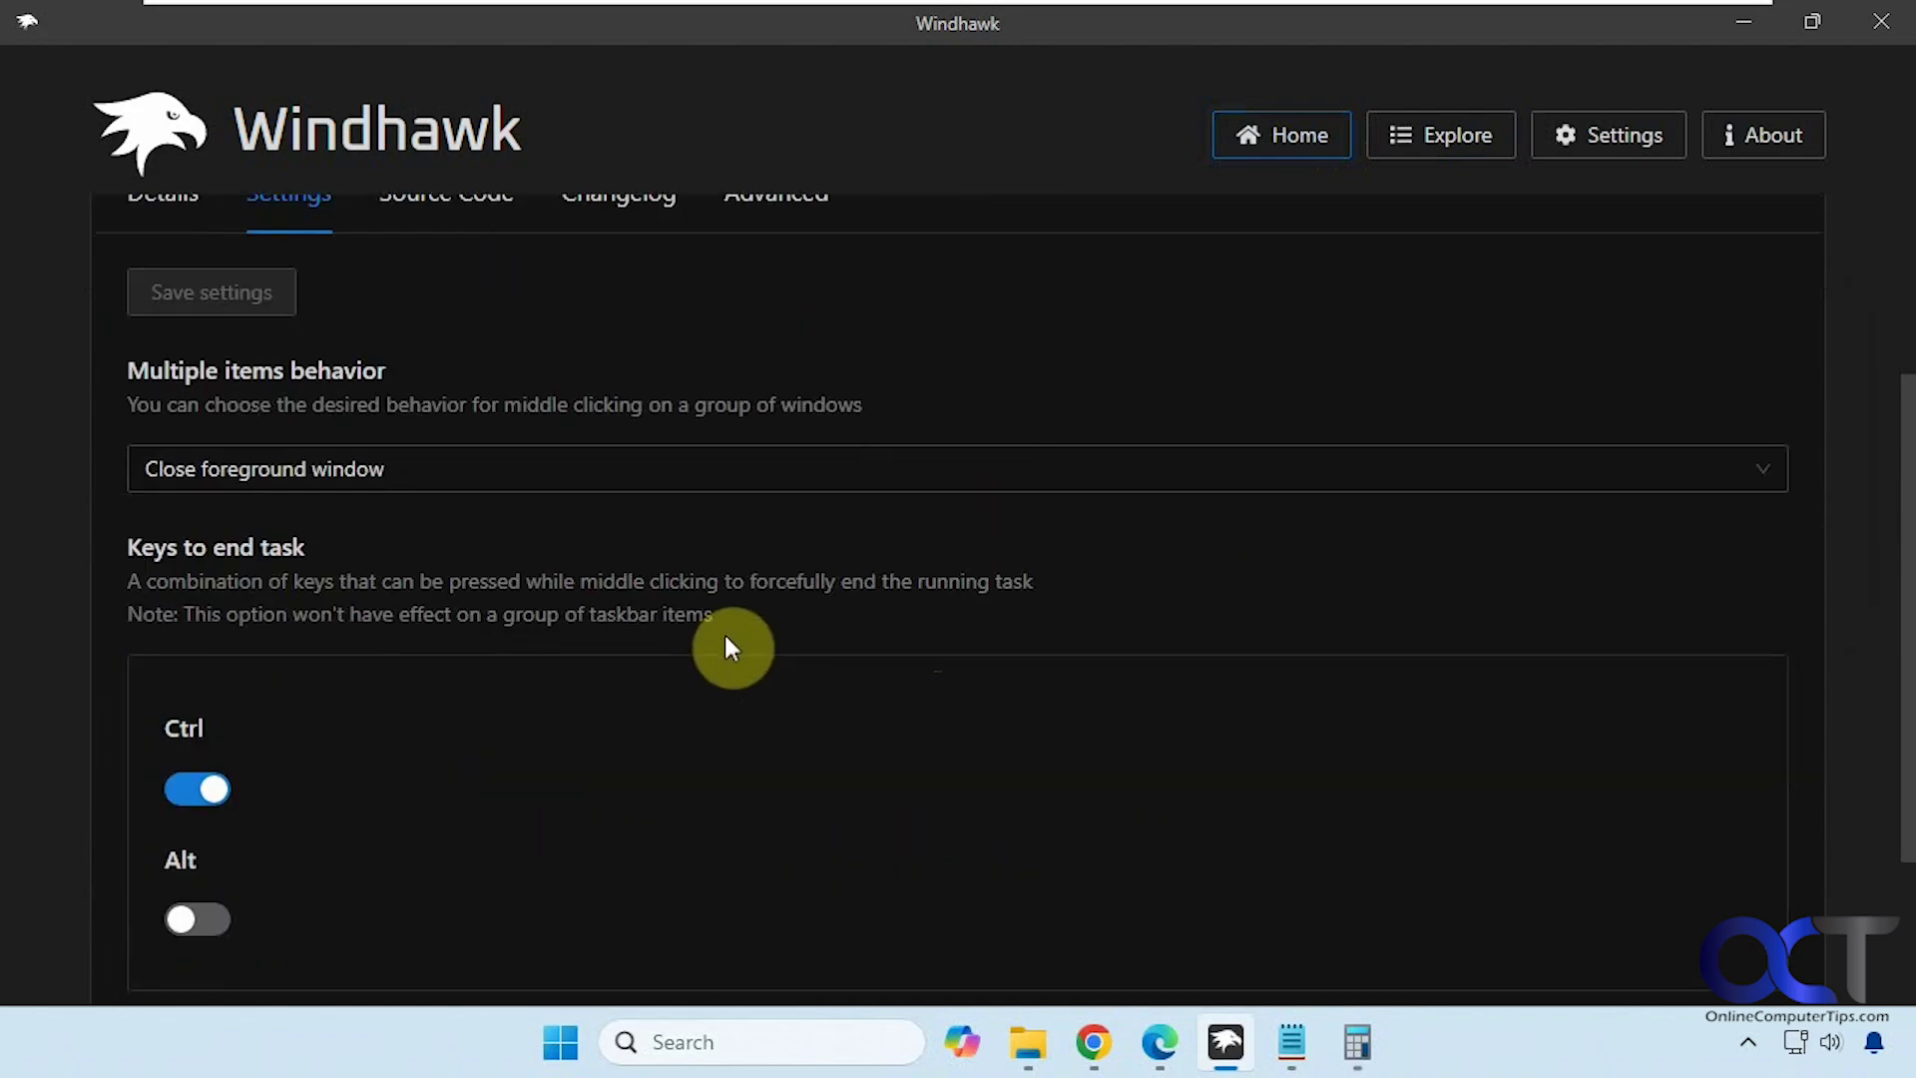
click(671, 481)
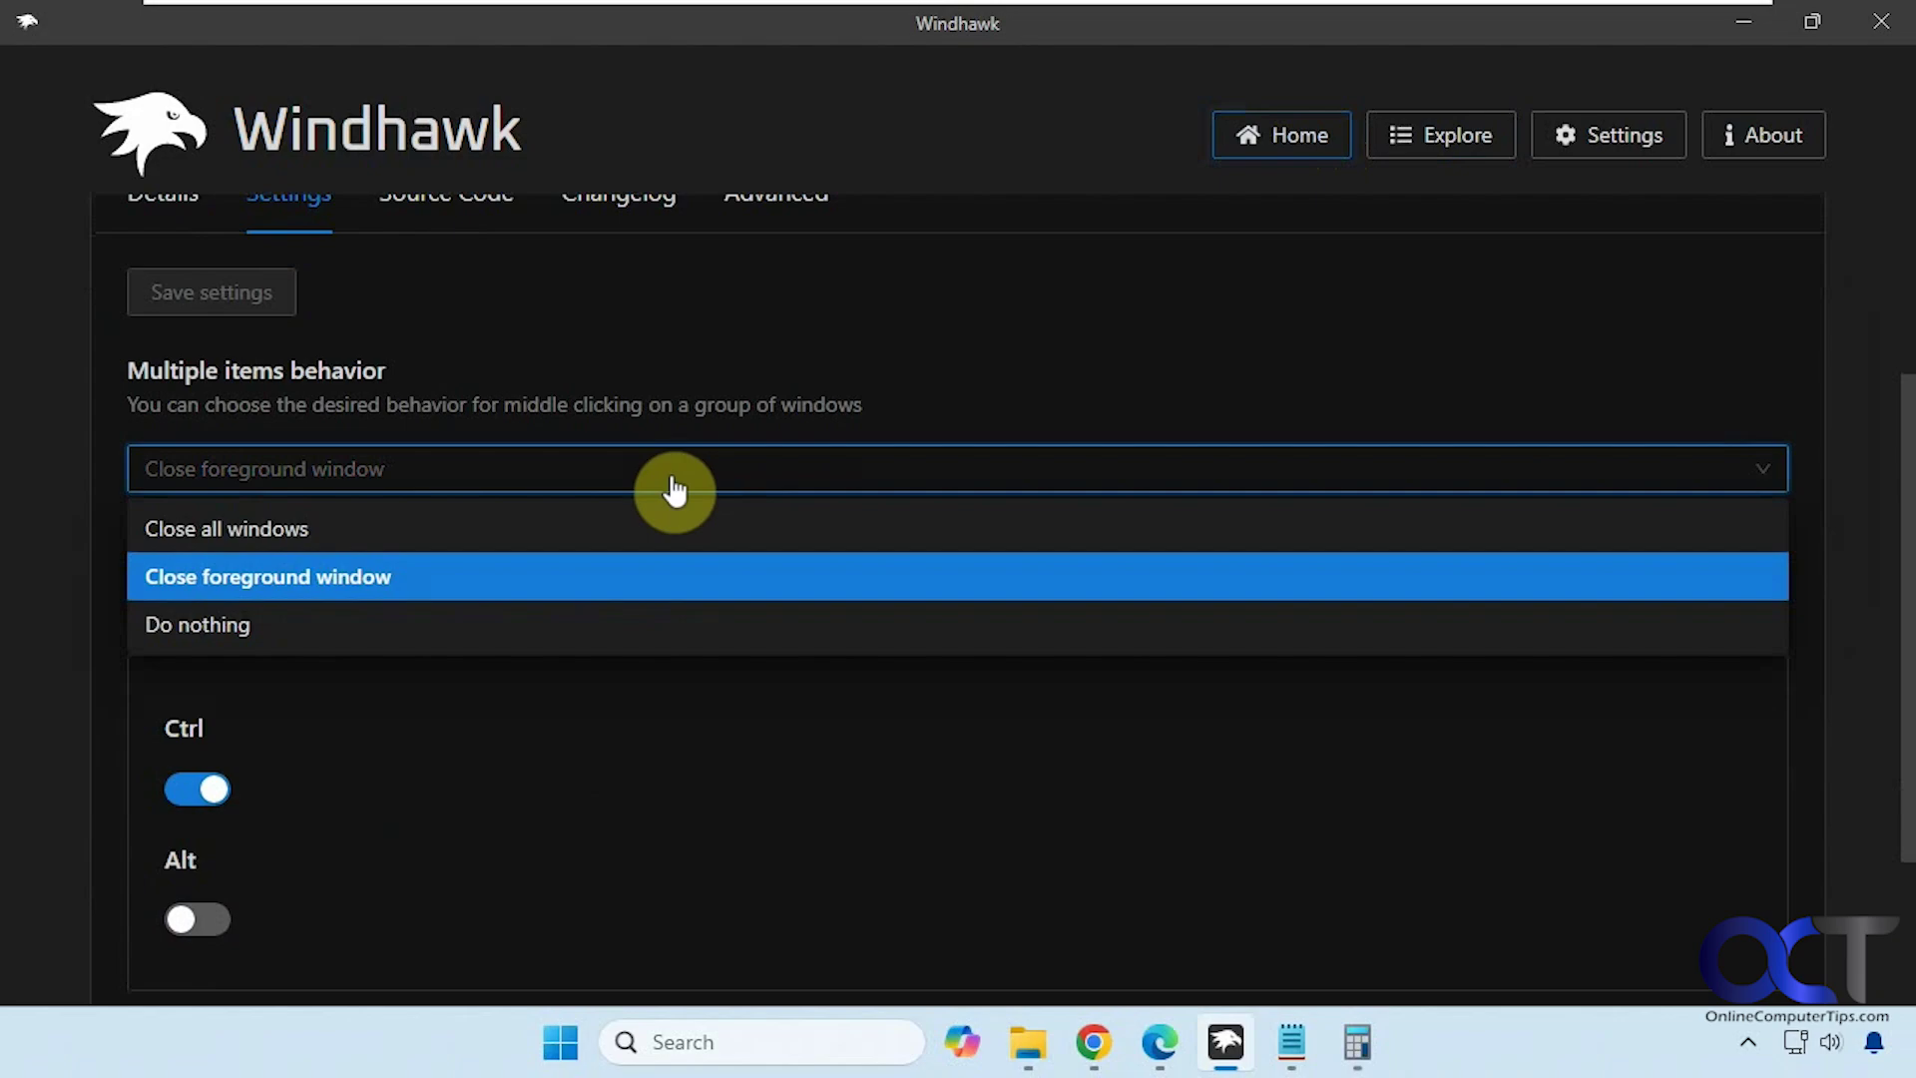
click(565, 530)
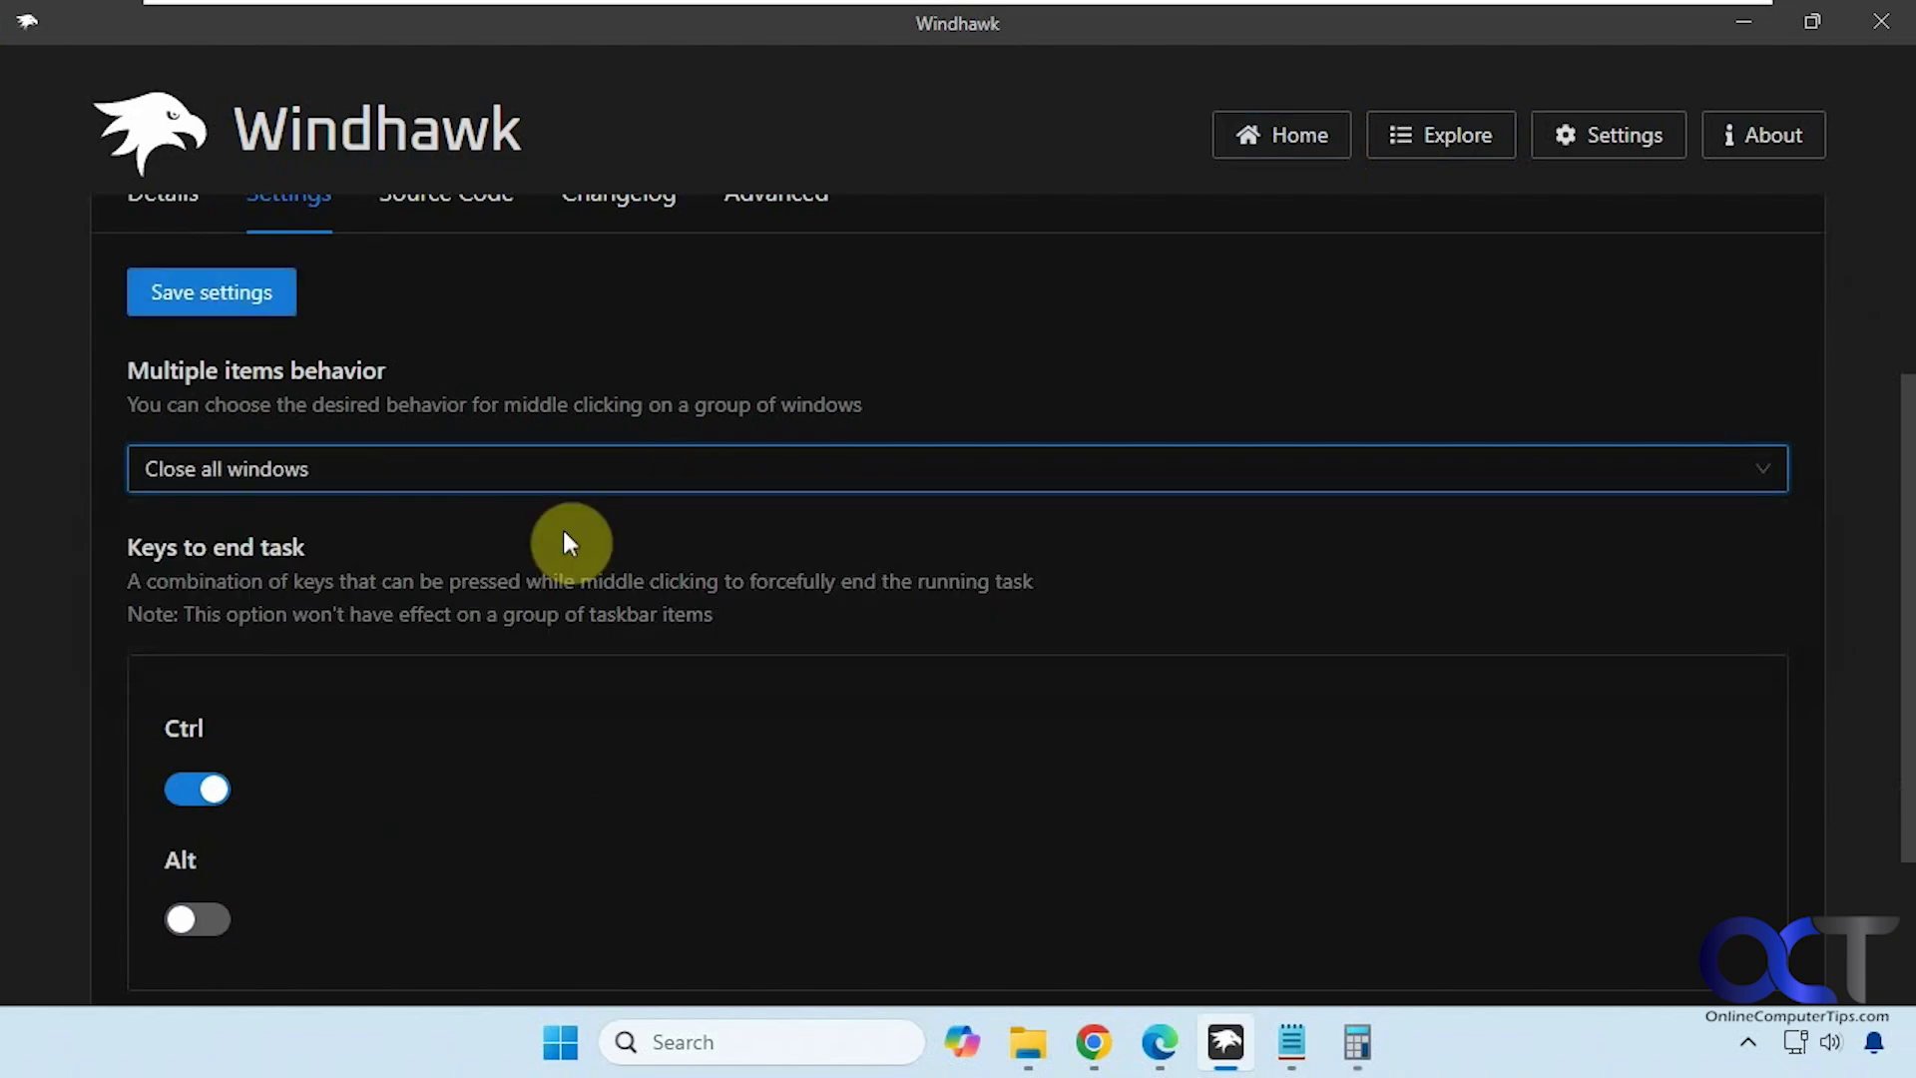
click(525, 485)
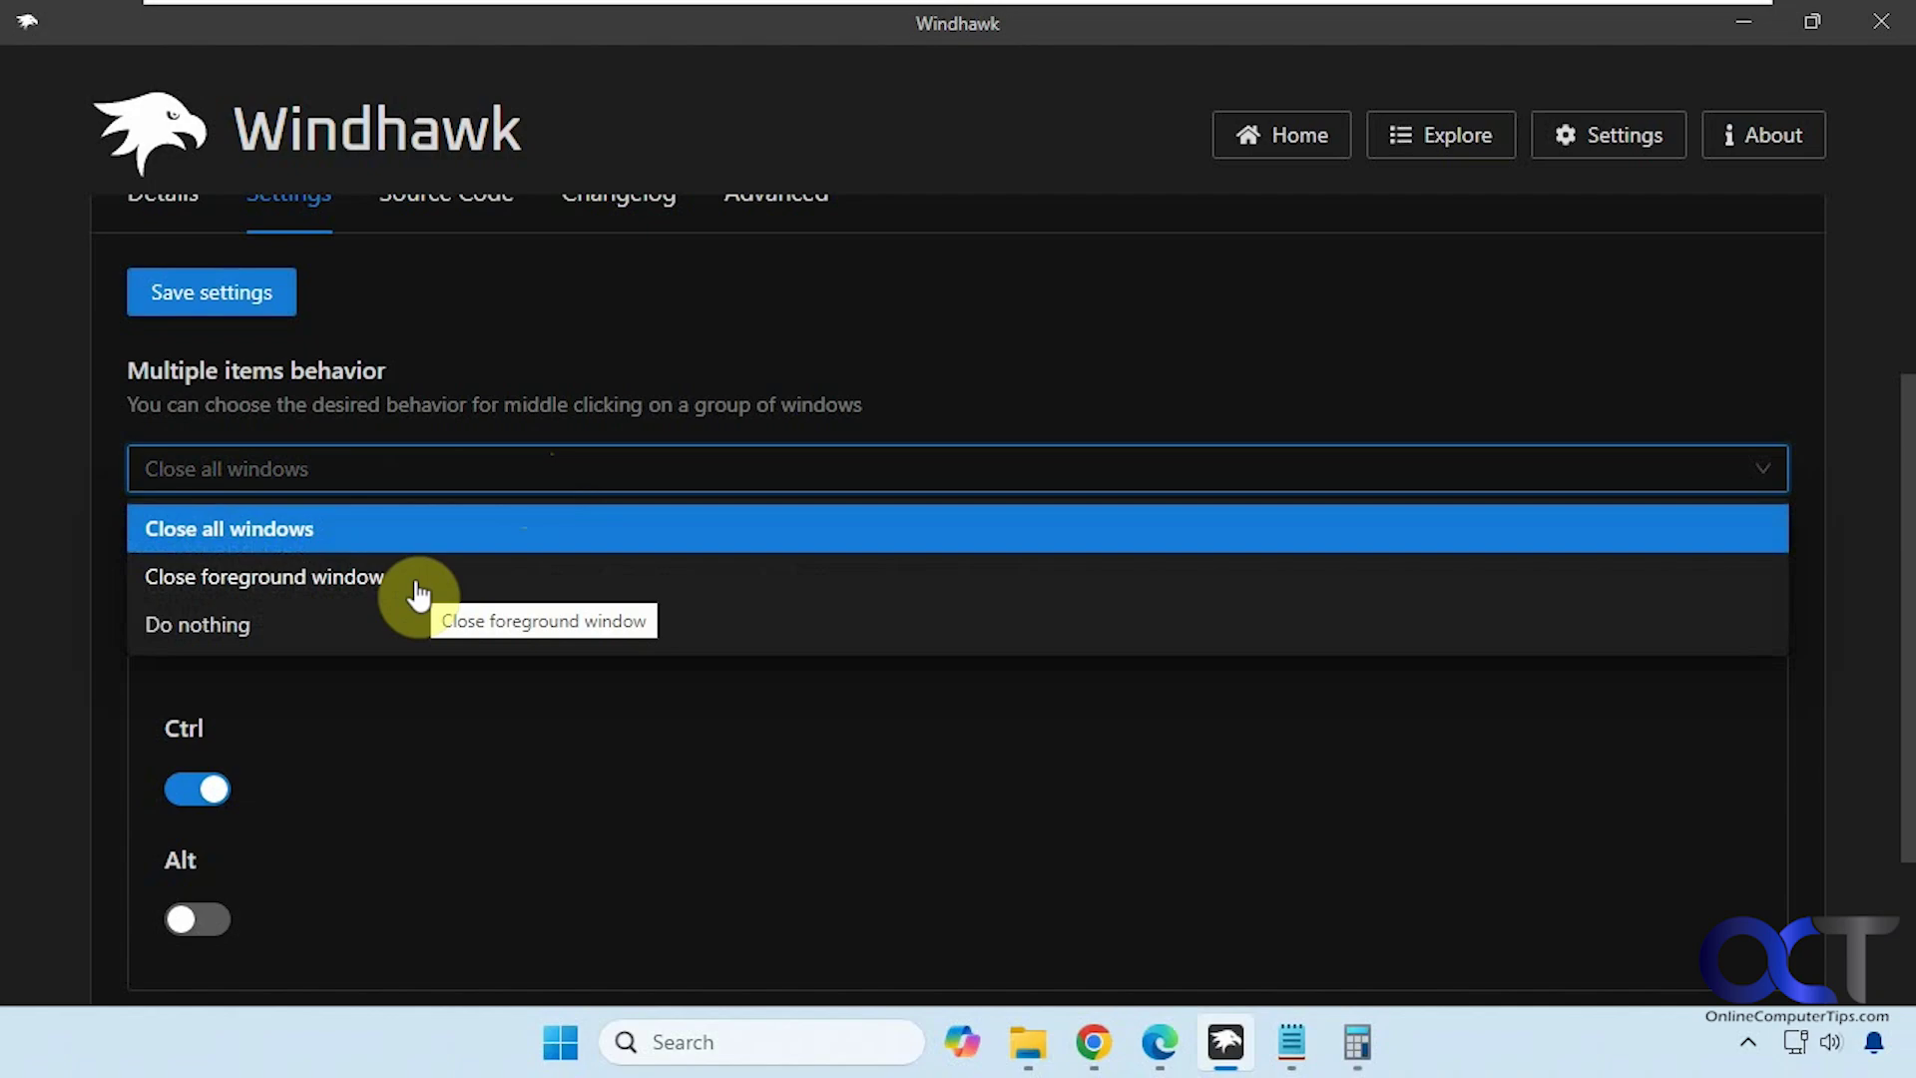
click(425, 714)
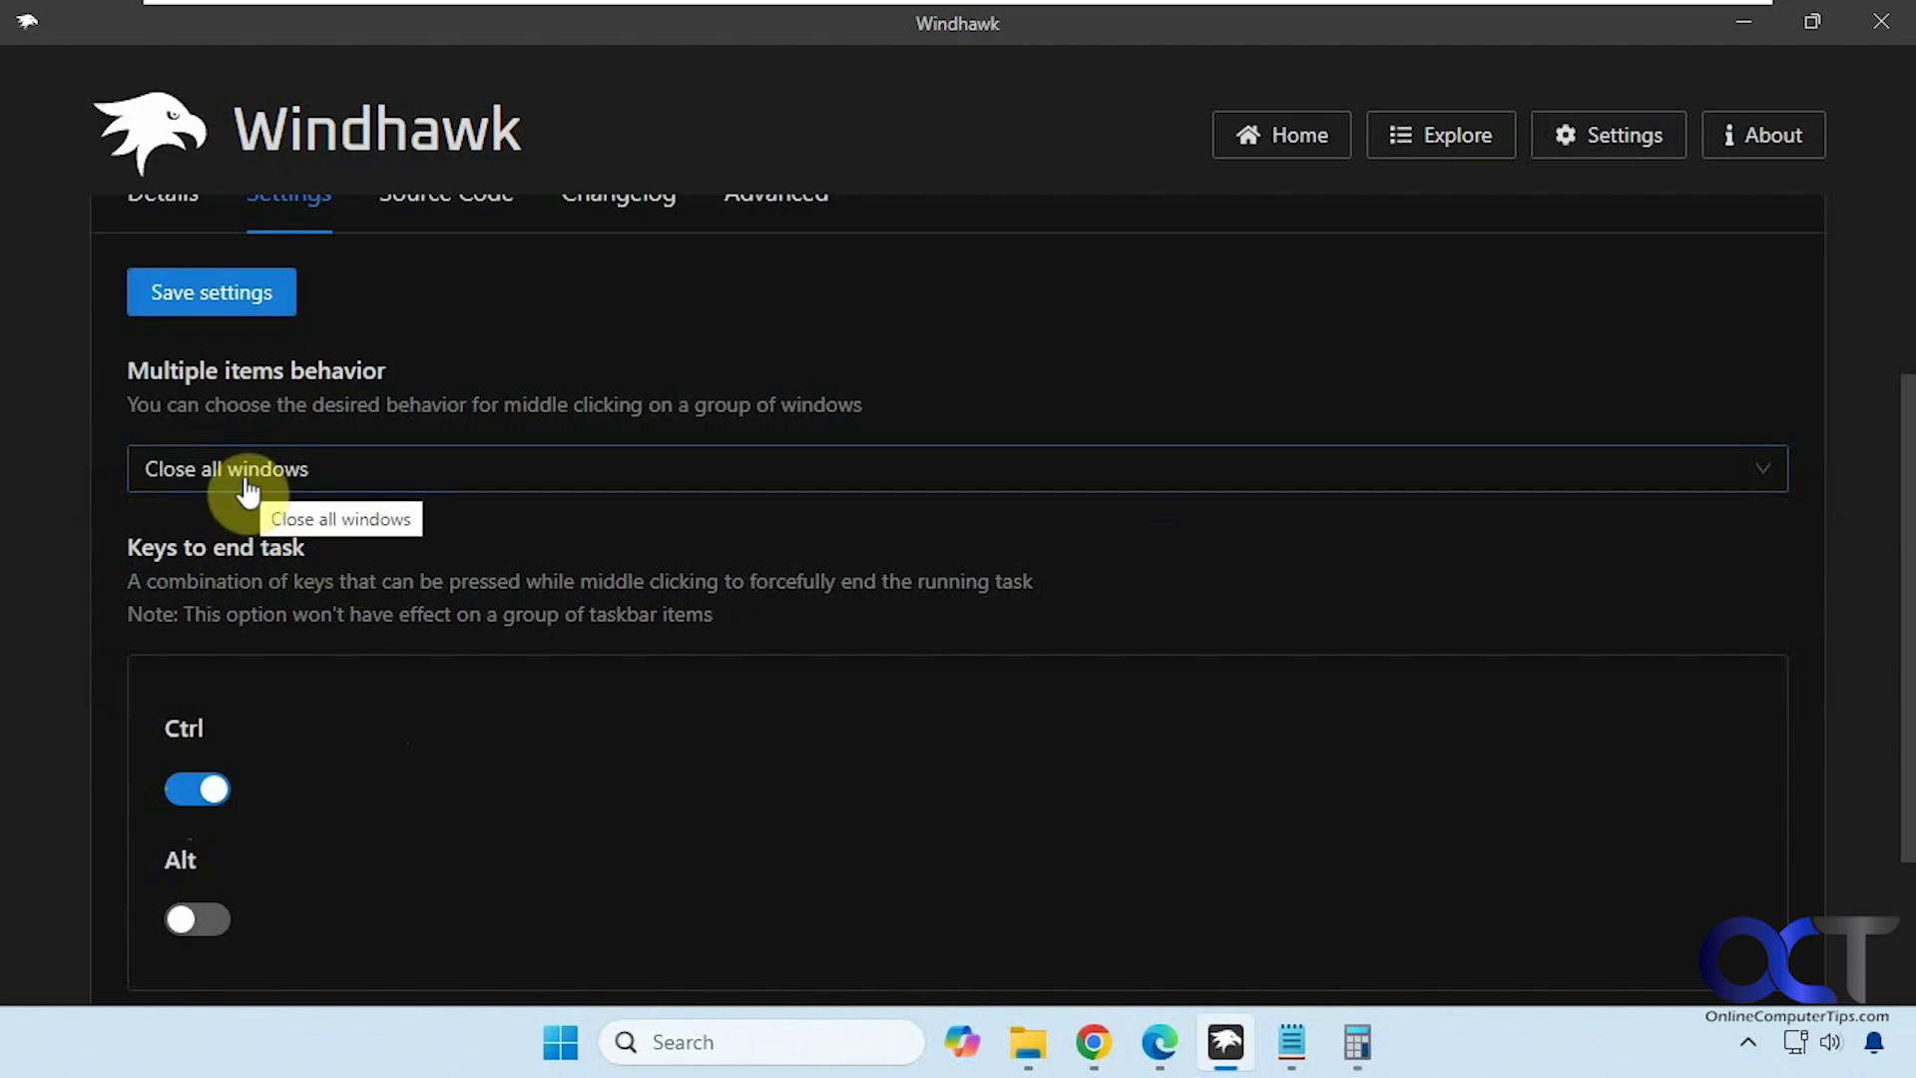
click(237, 286)
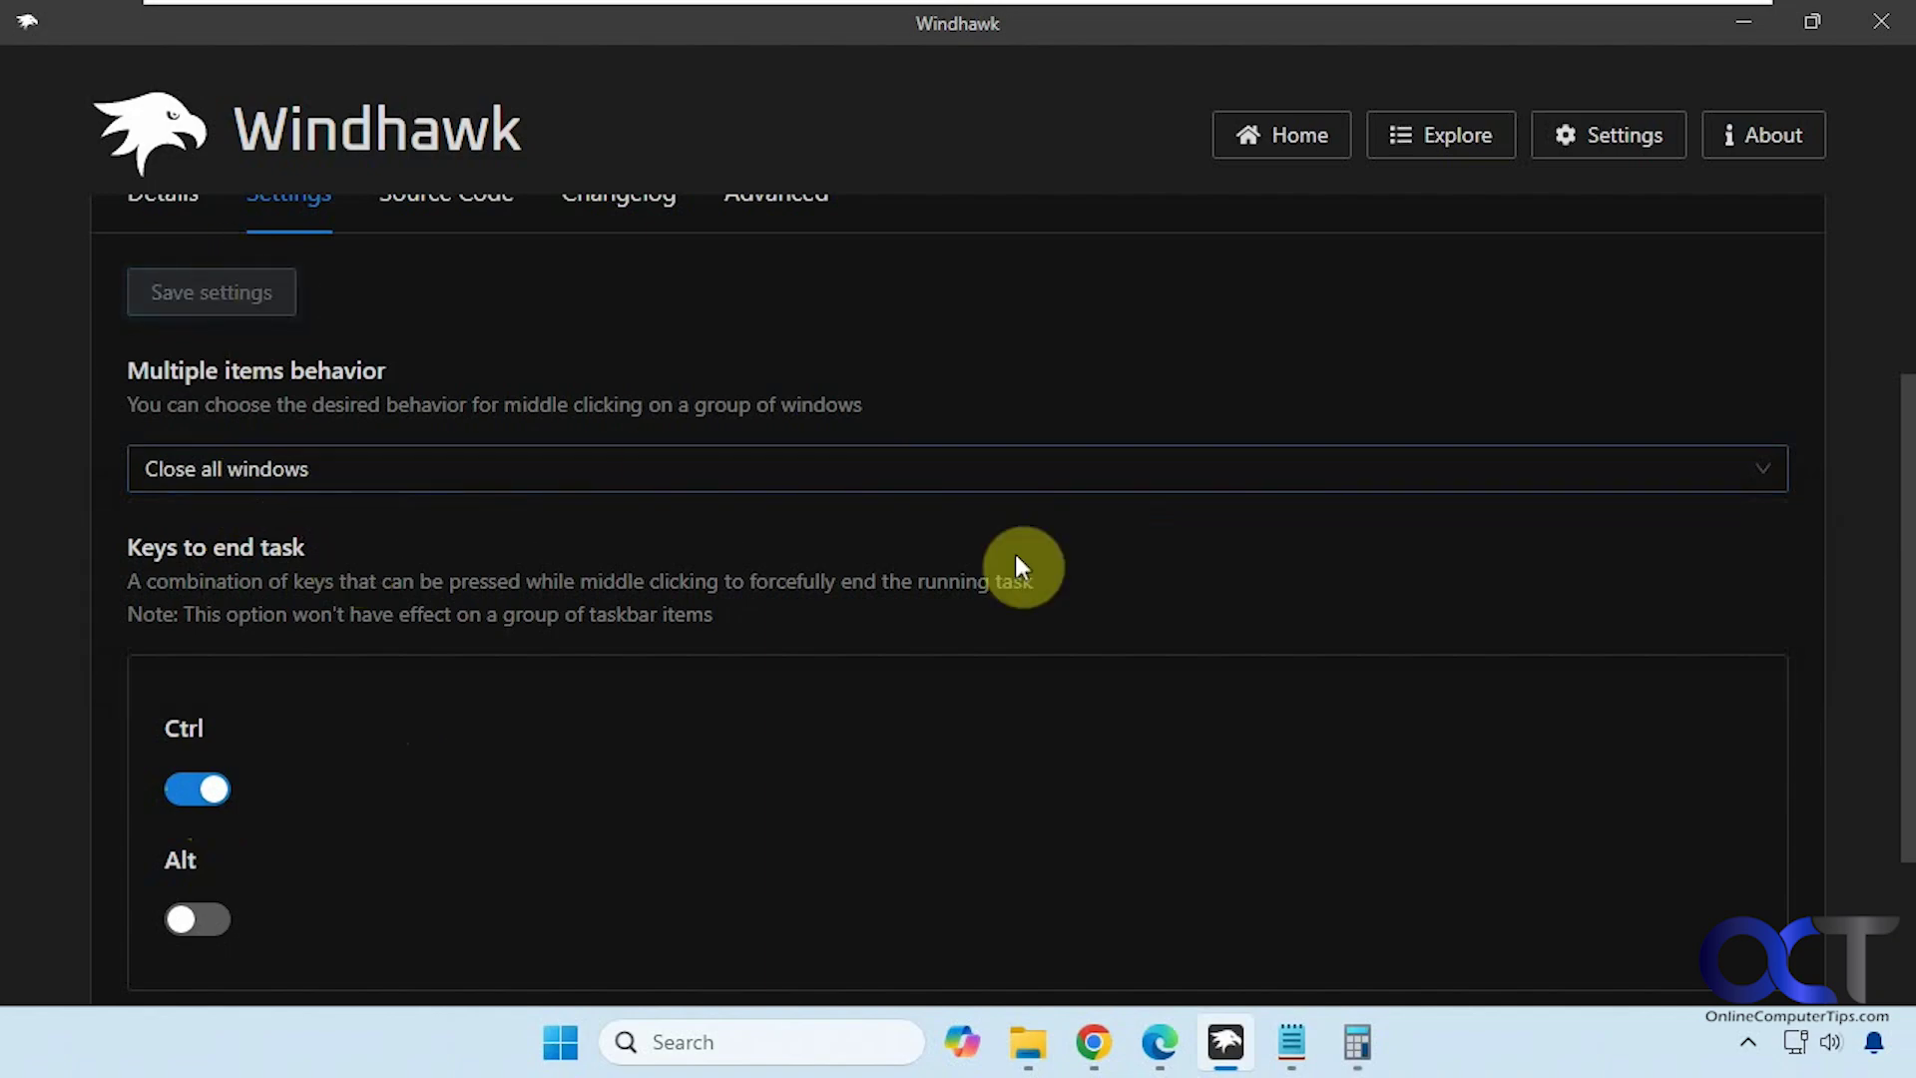
Step: Close File Explorer and Chrome by middle-clicking their taskbar icons
mouse_move(1038, 1042)
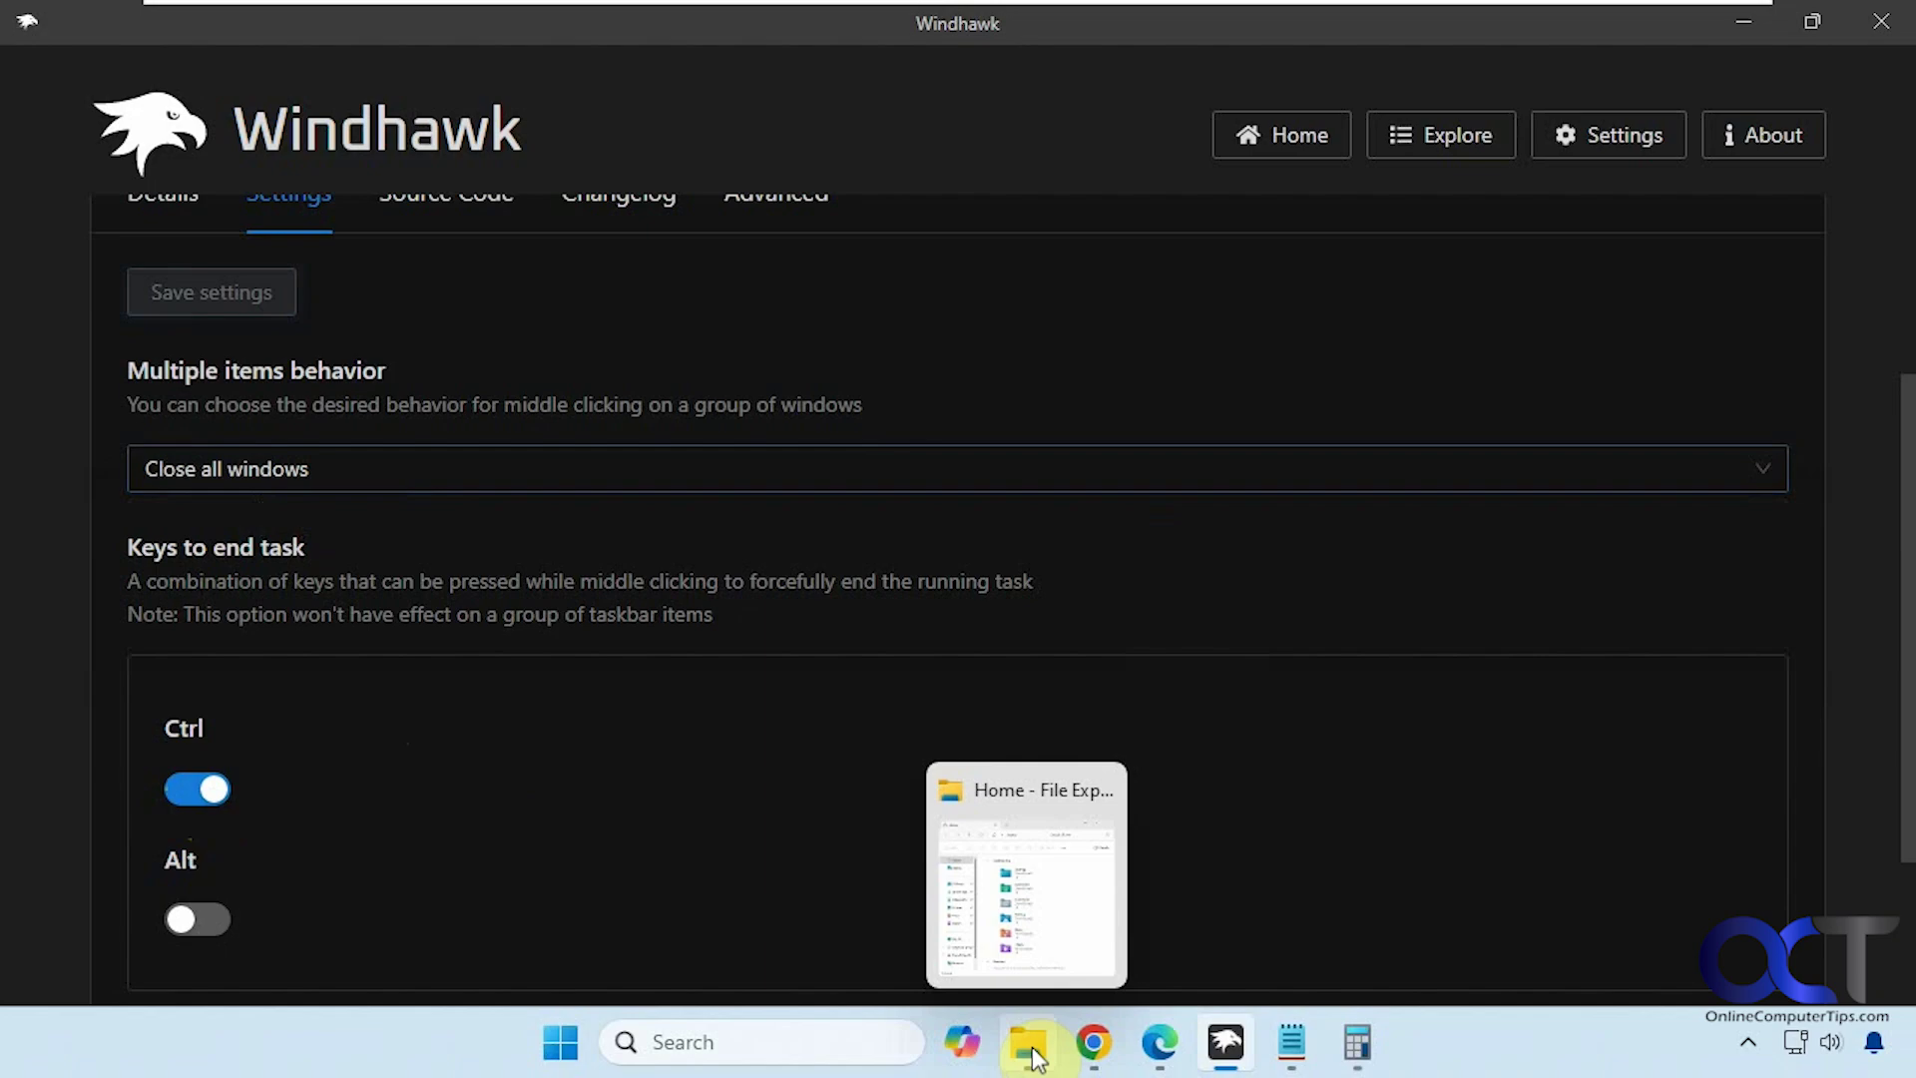
middle_click(1038, 1058)
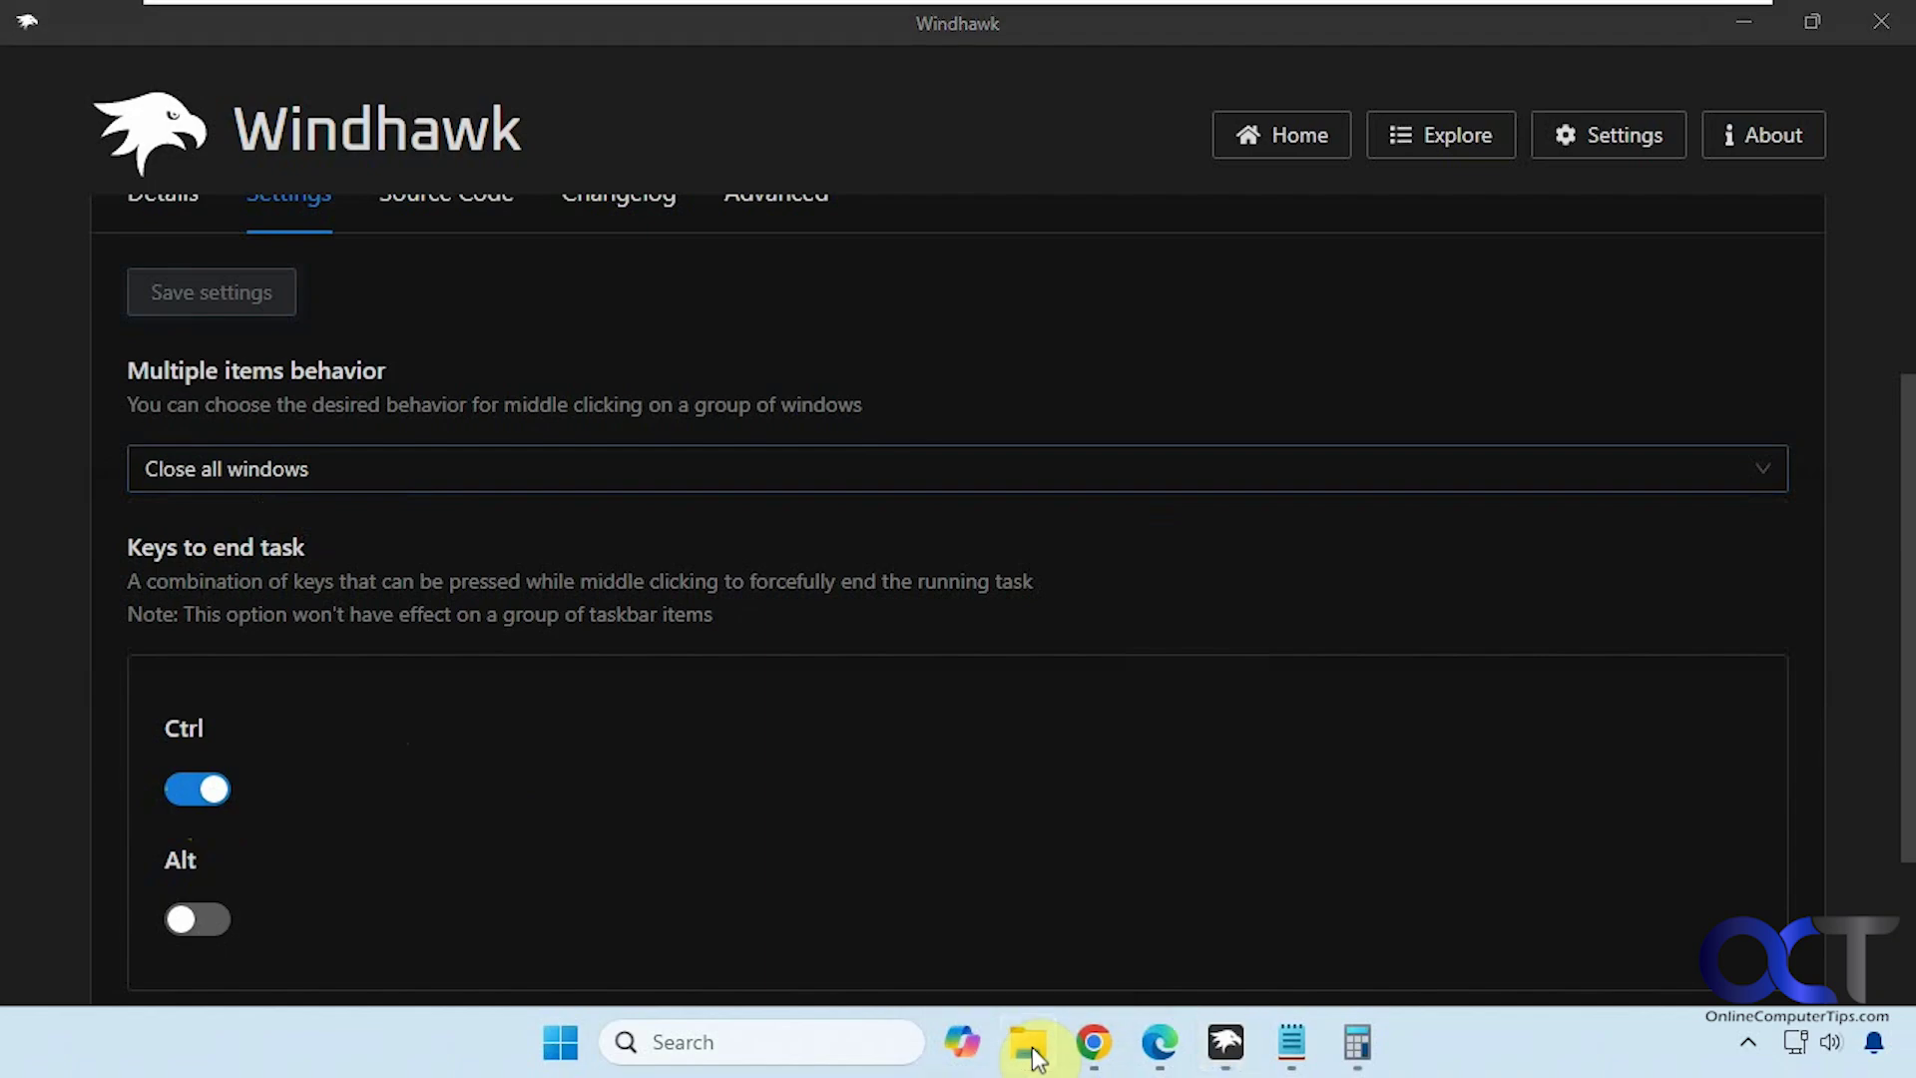
middle_click(1078, 1047)
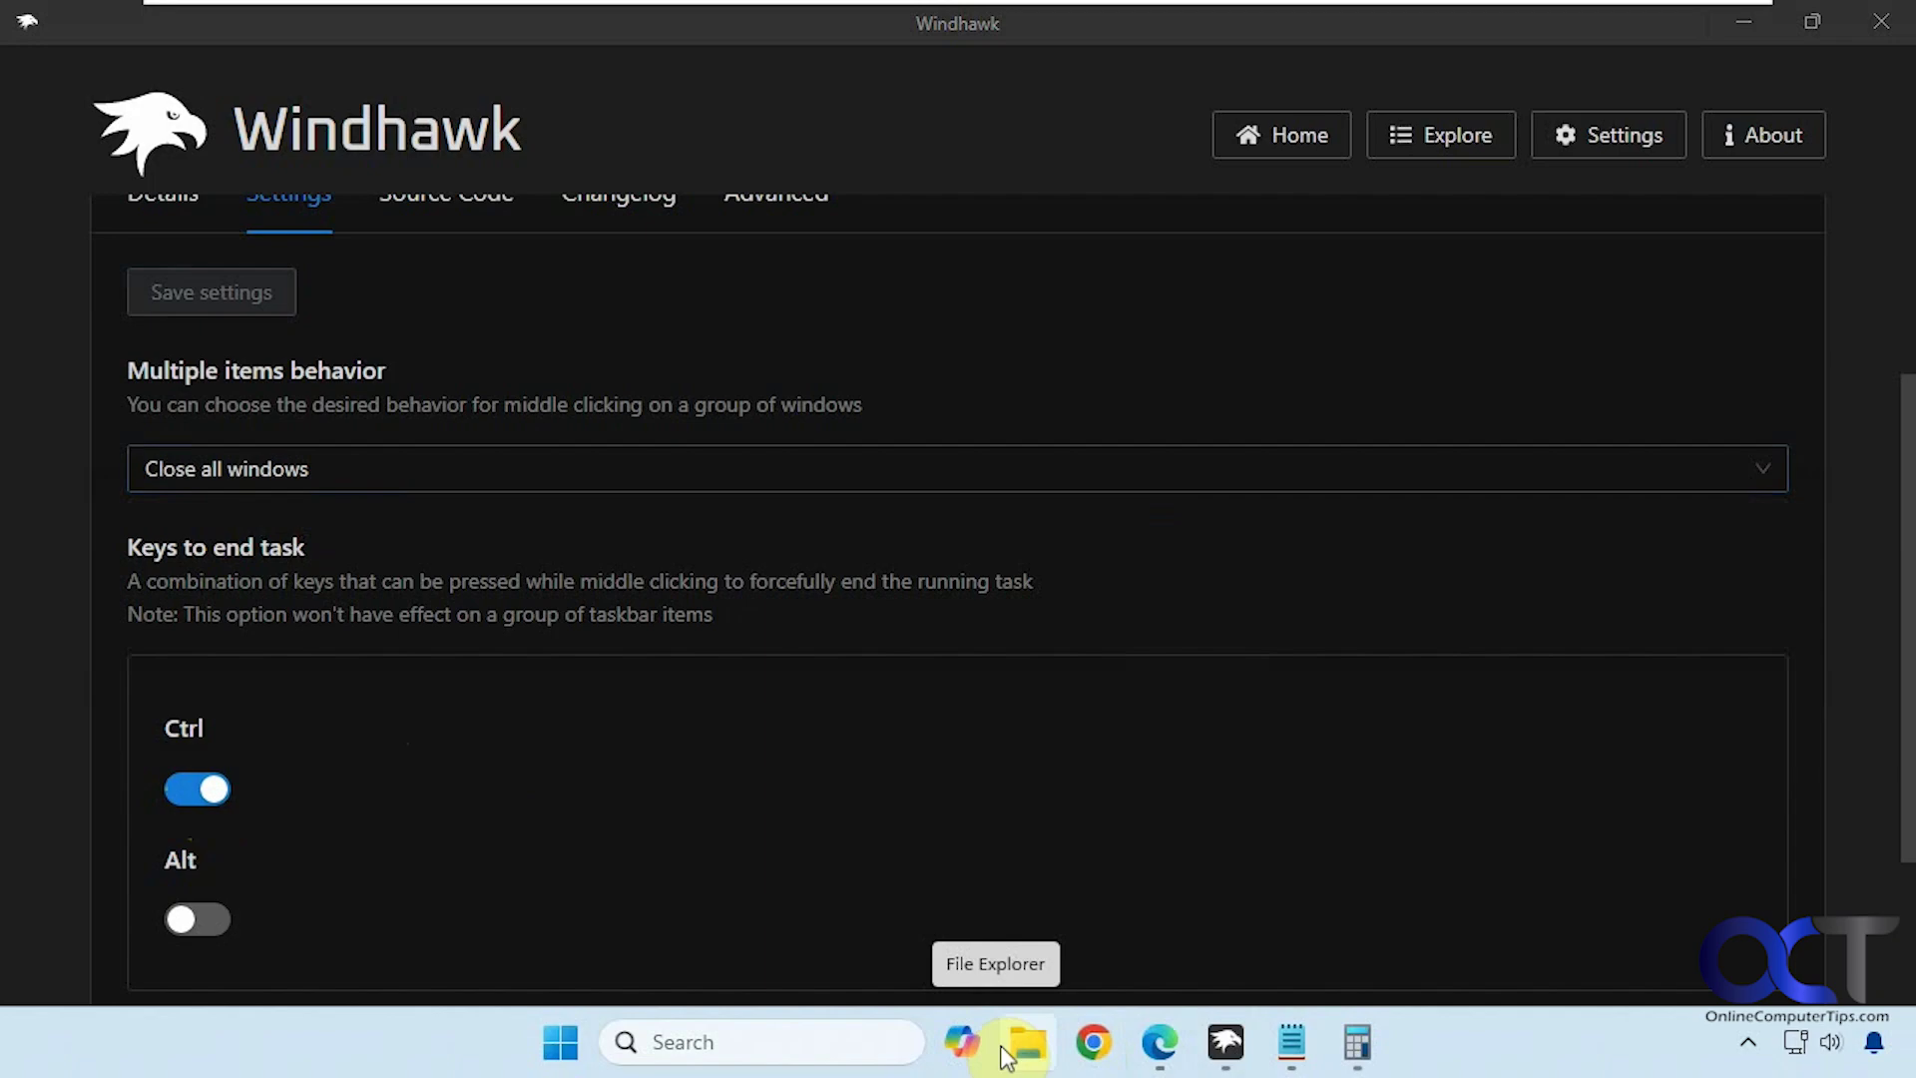
mouse_move(1287, 1052)
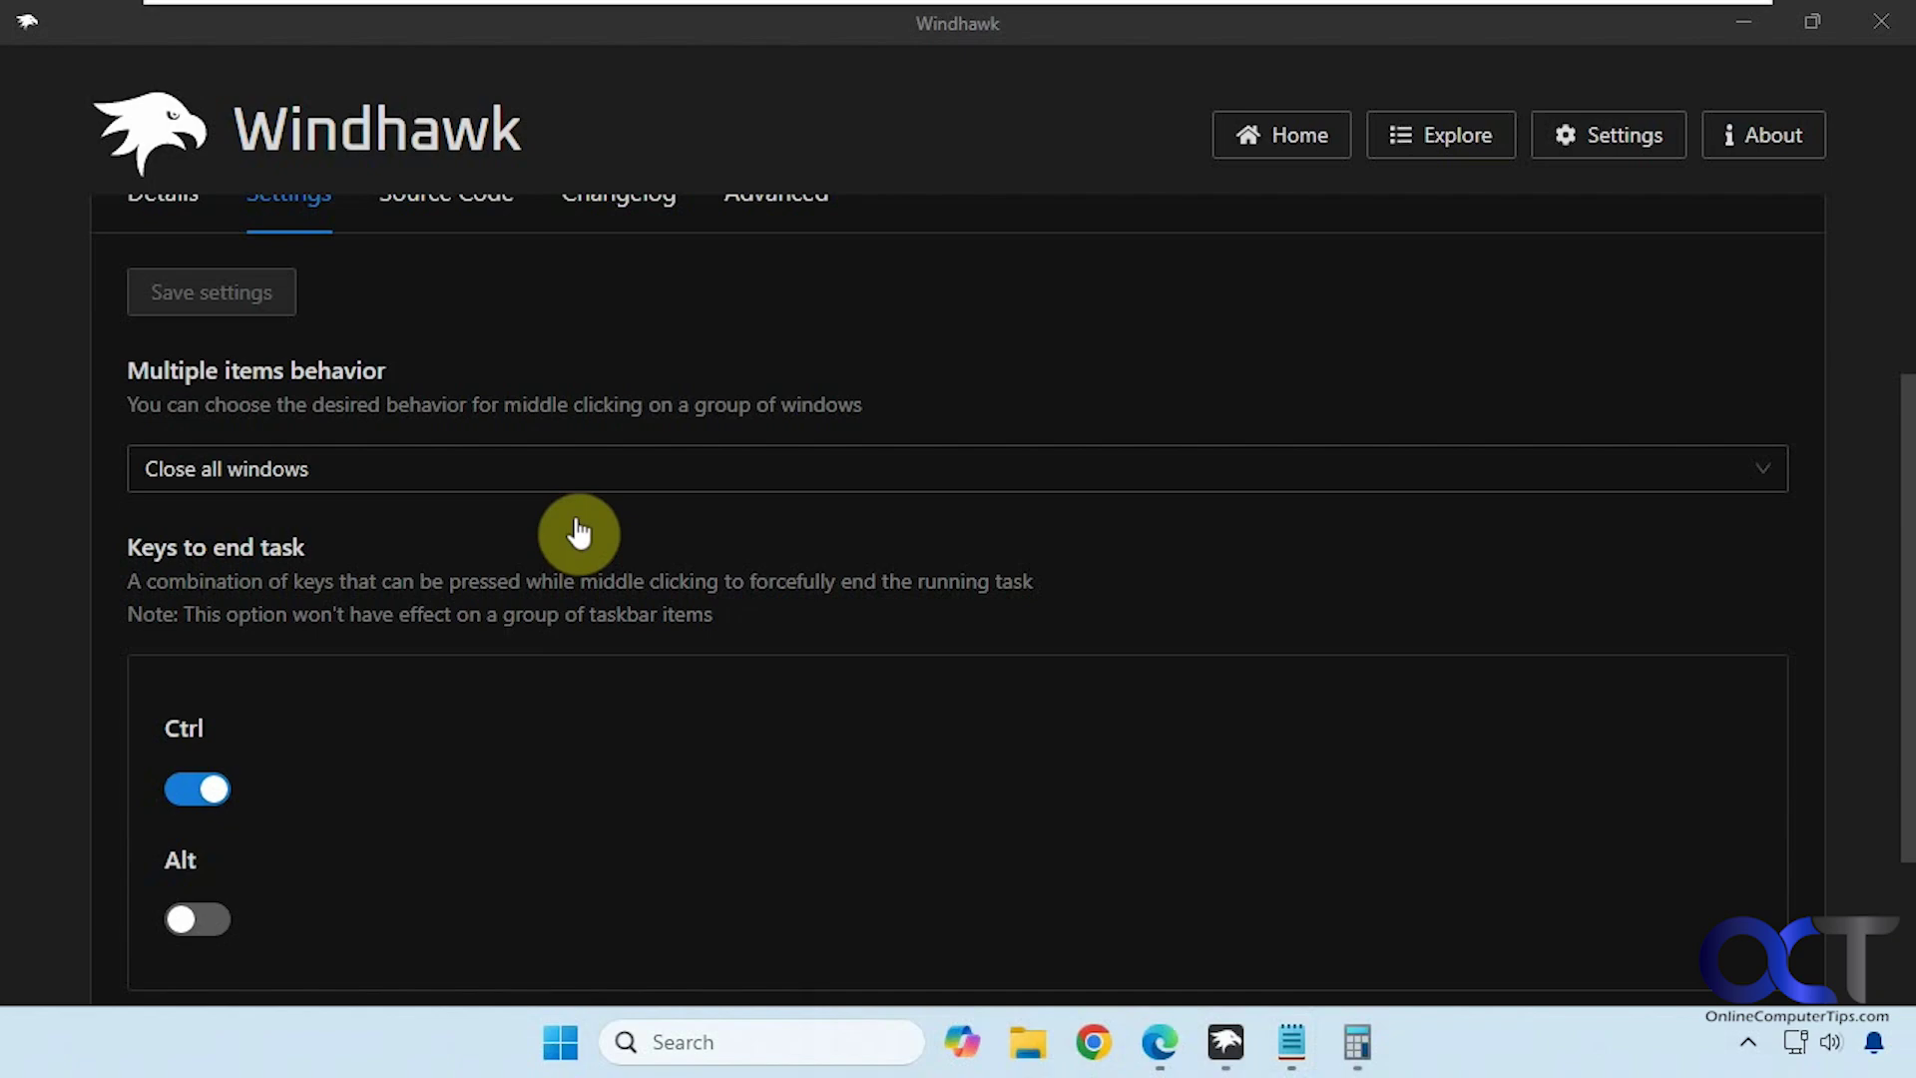
Step: Set Multiple items behavior to Close foreground window and save the setting
click(560, 475)
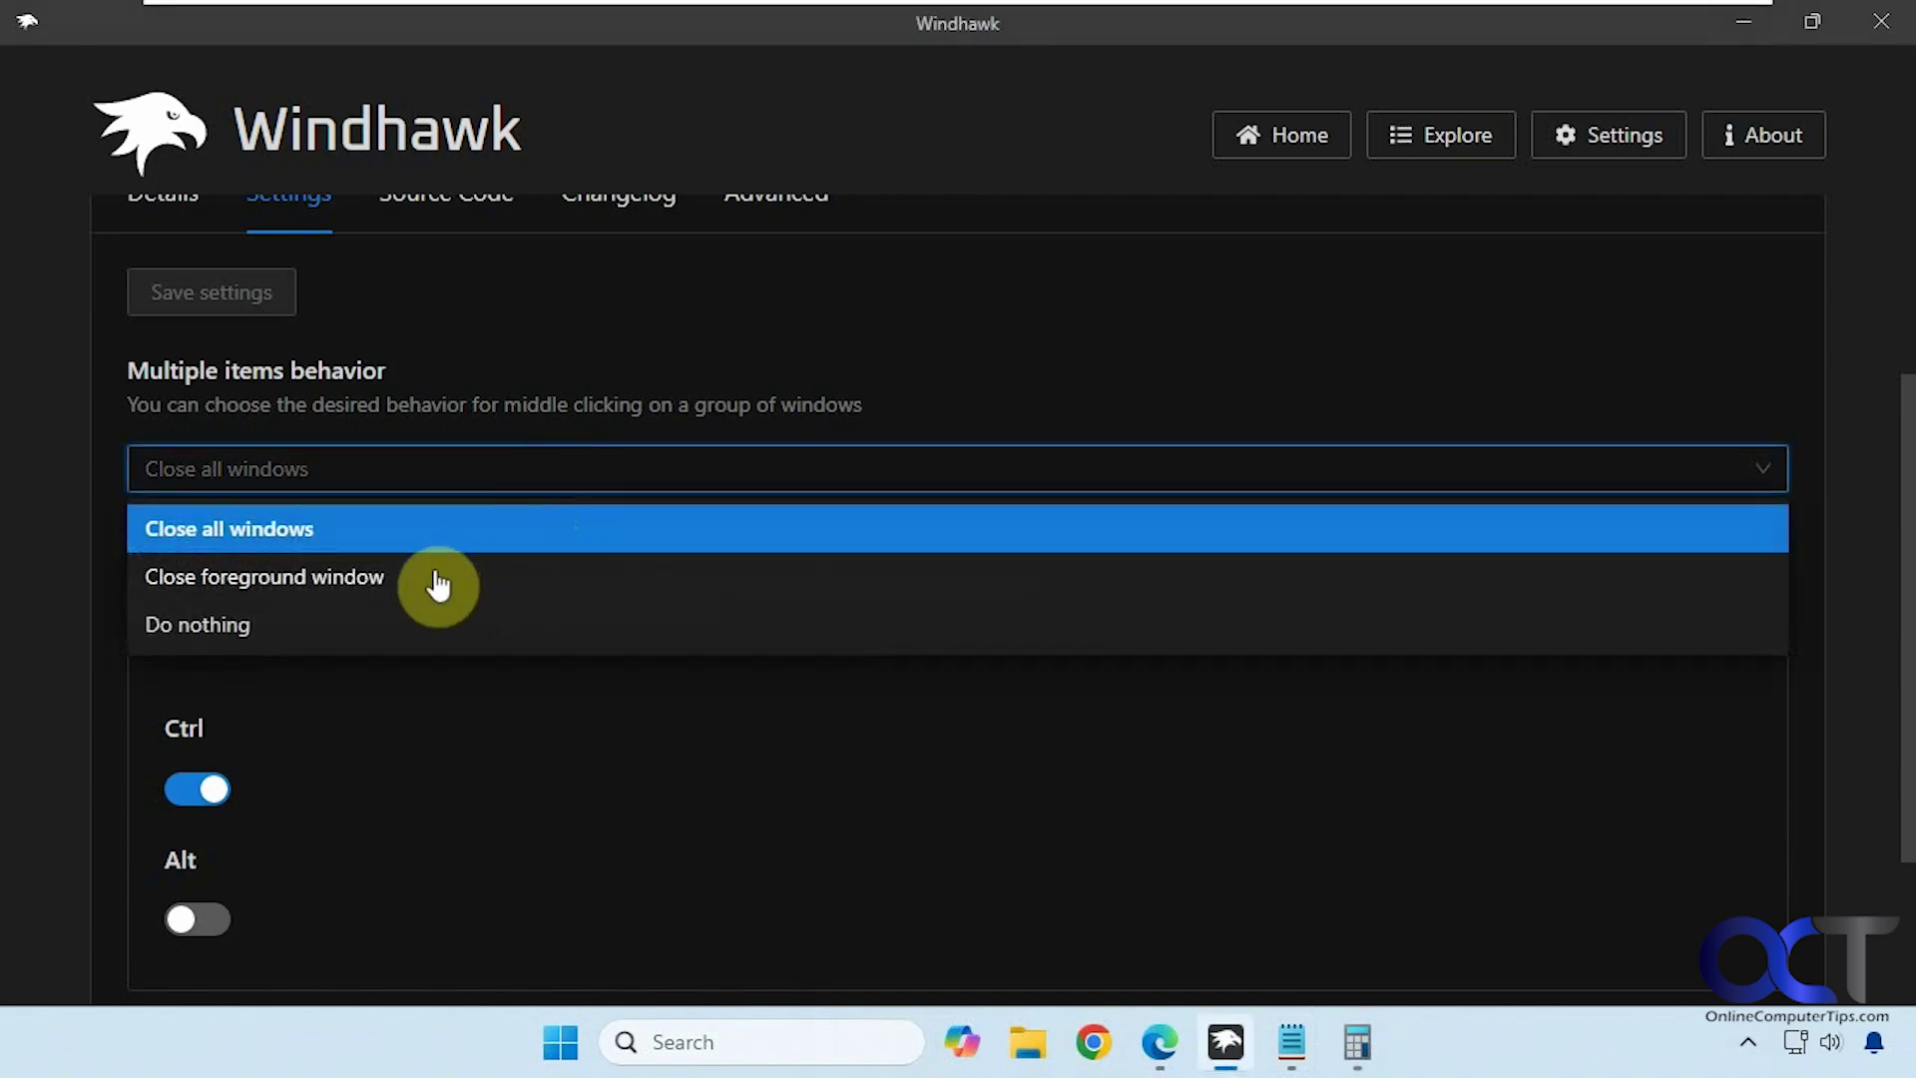
click(369, 570)
click(245, 299)
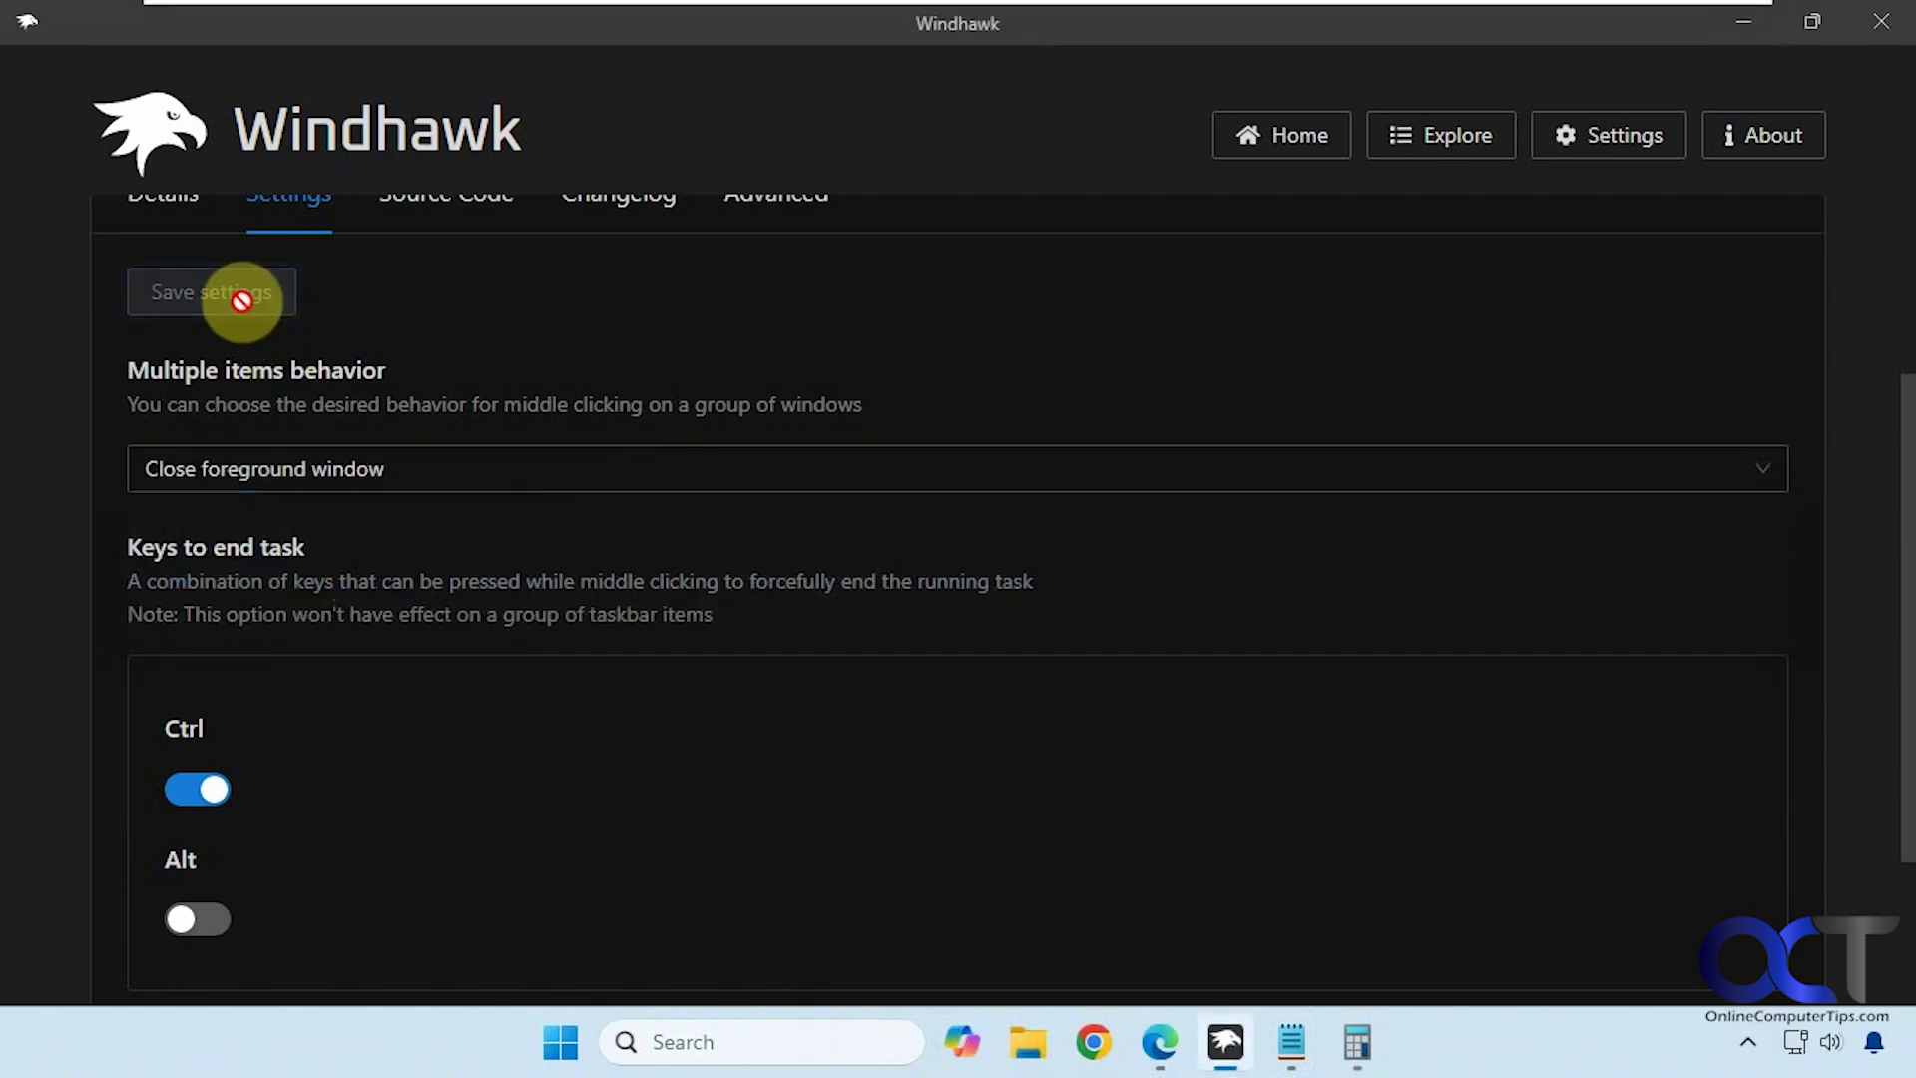
Step: Minimize Windhawk, bring File 3.txt to the front, and close only that Notepad window
click(1733, 27)
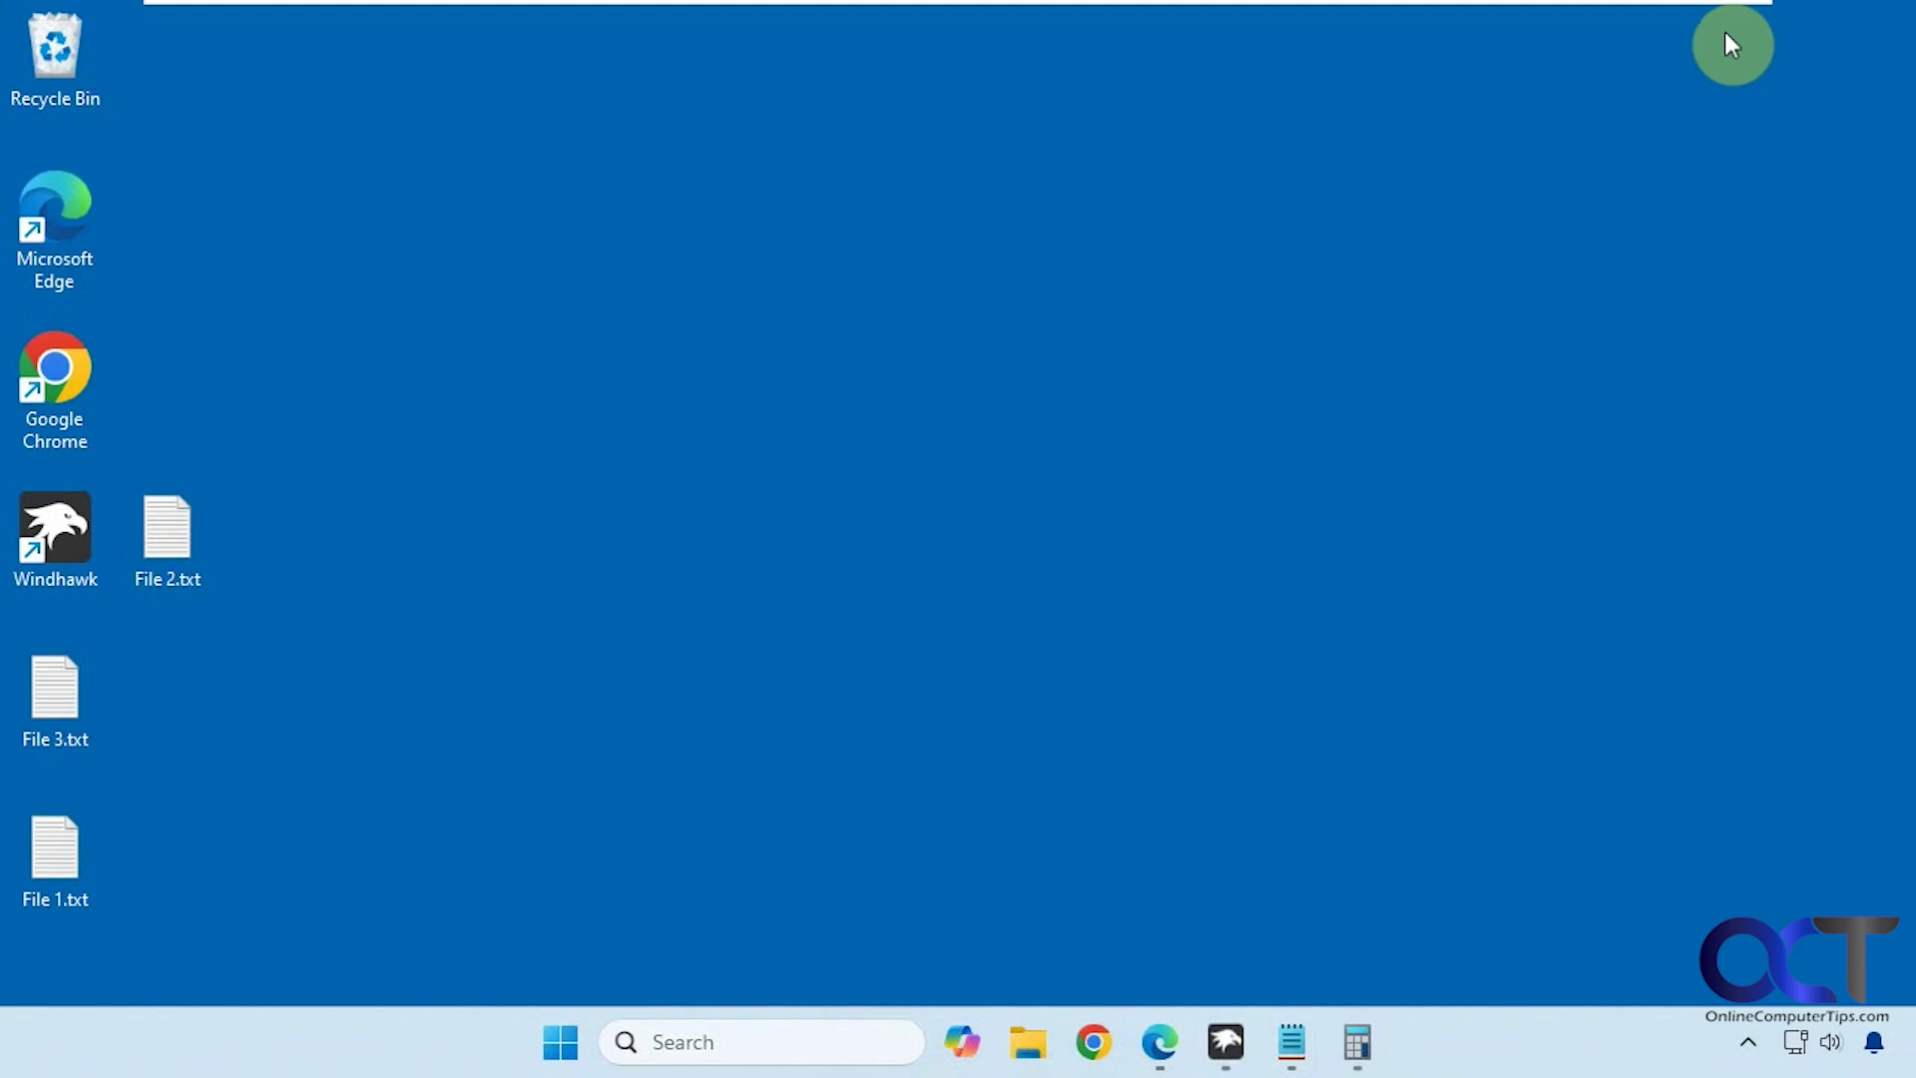
mouse_move(1293, 1018)
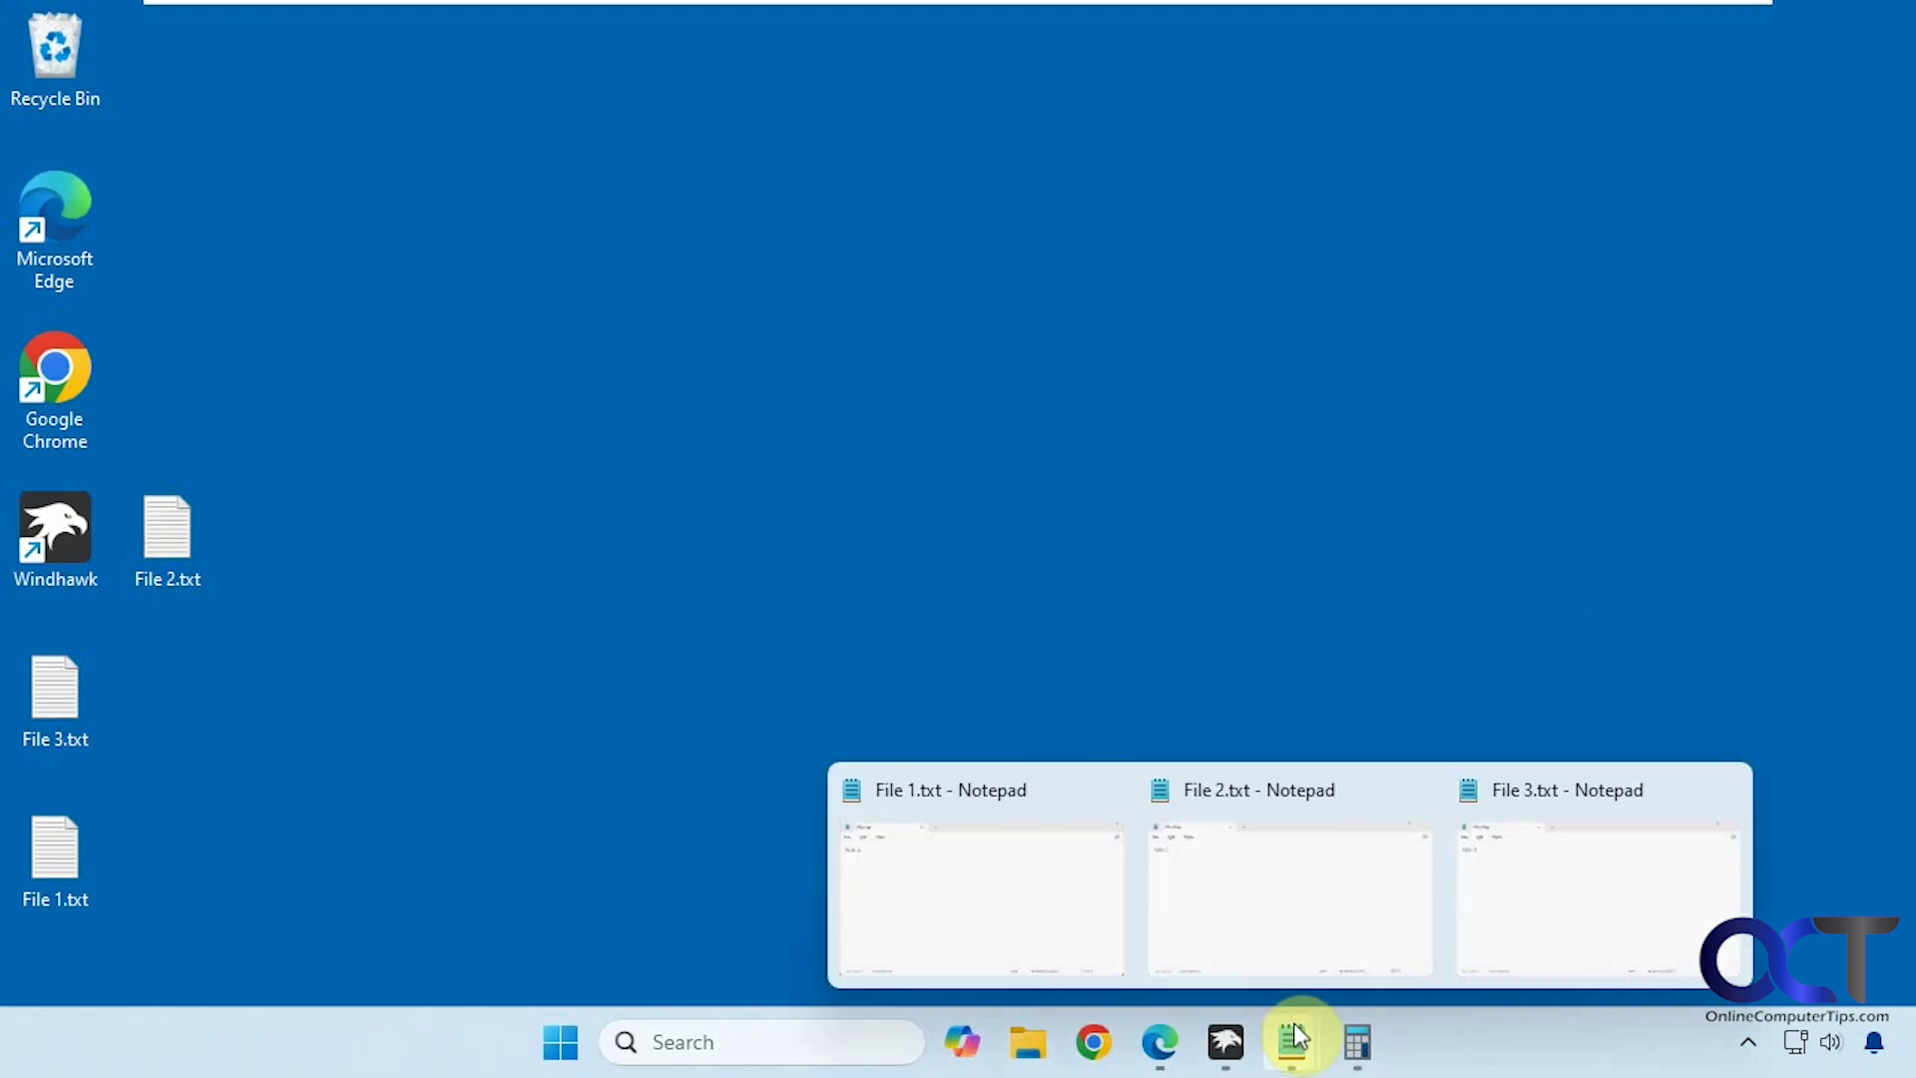
click(1511, 883)
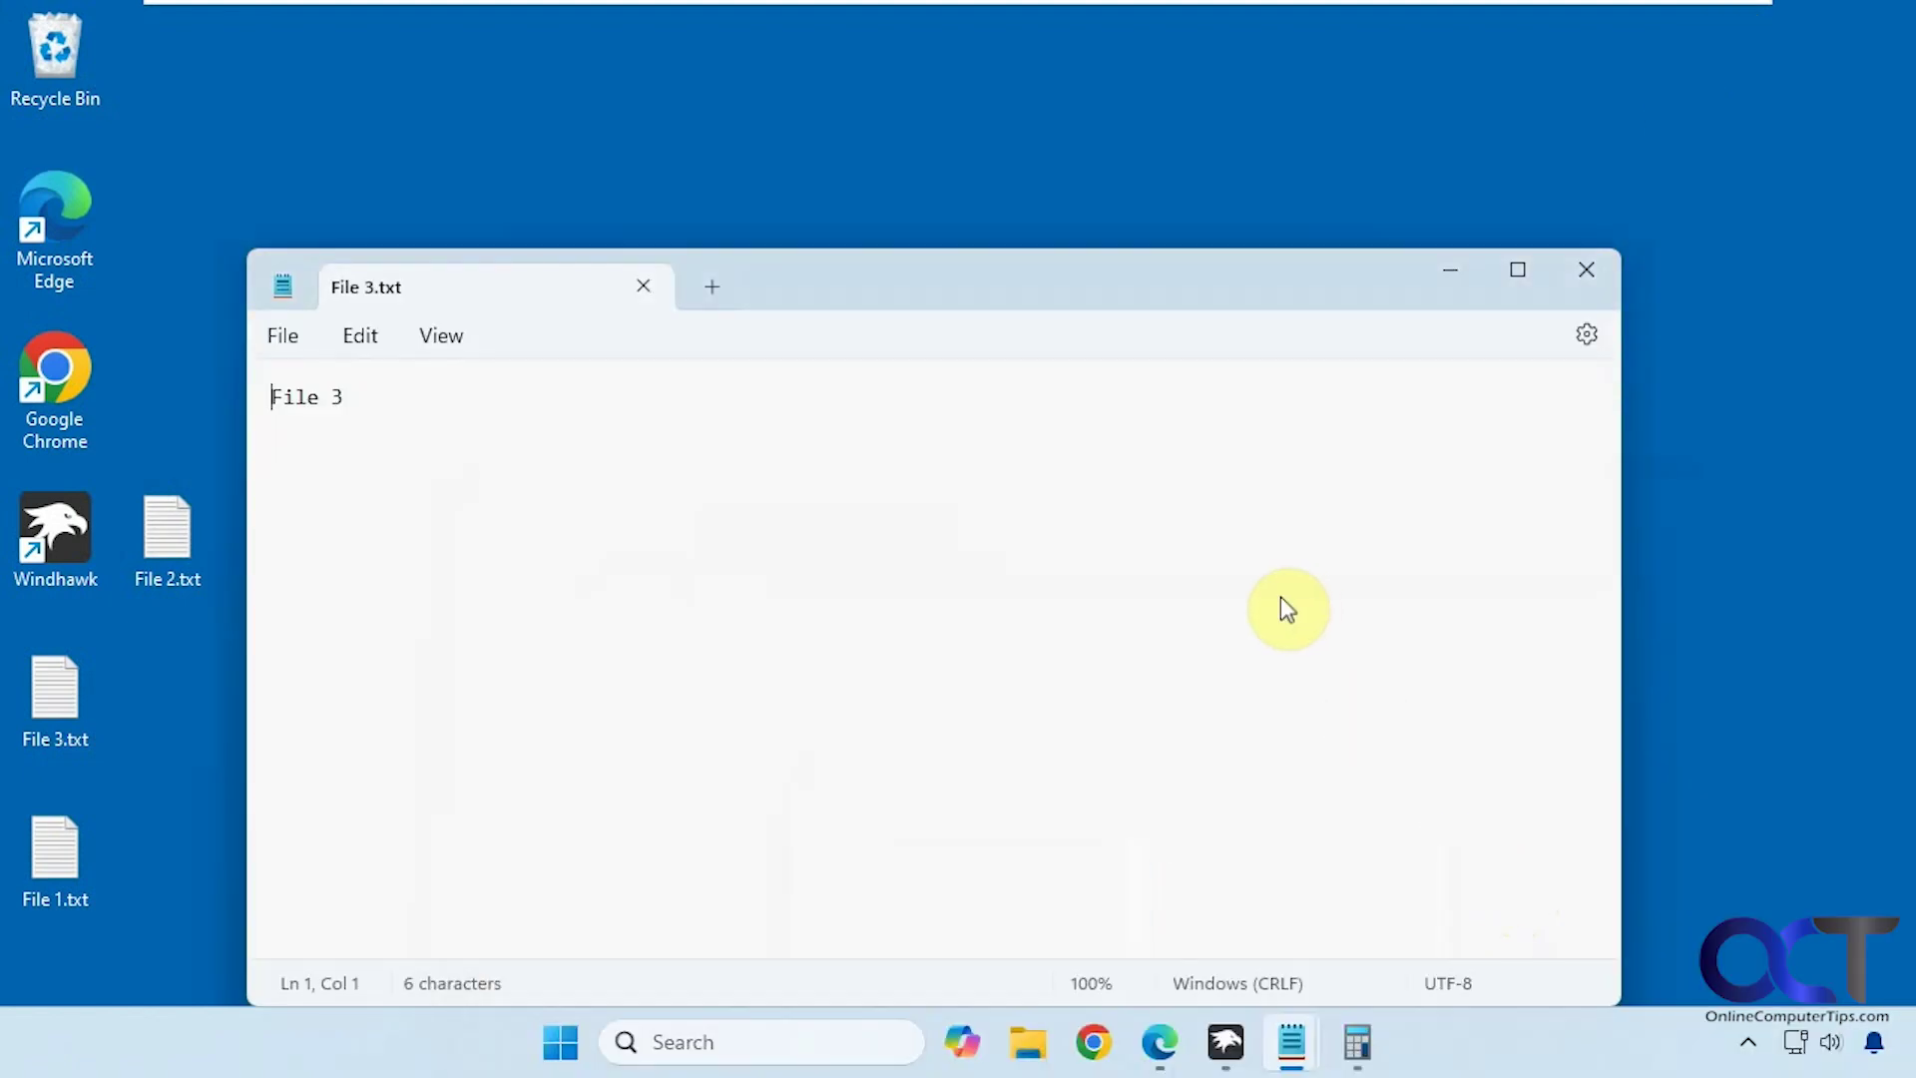
click(1291, 1048)
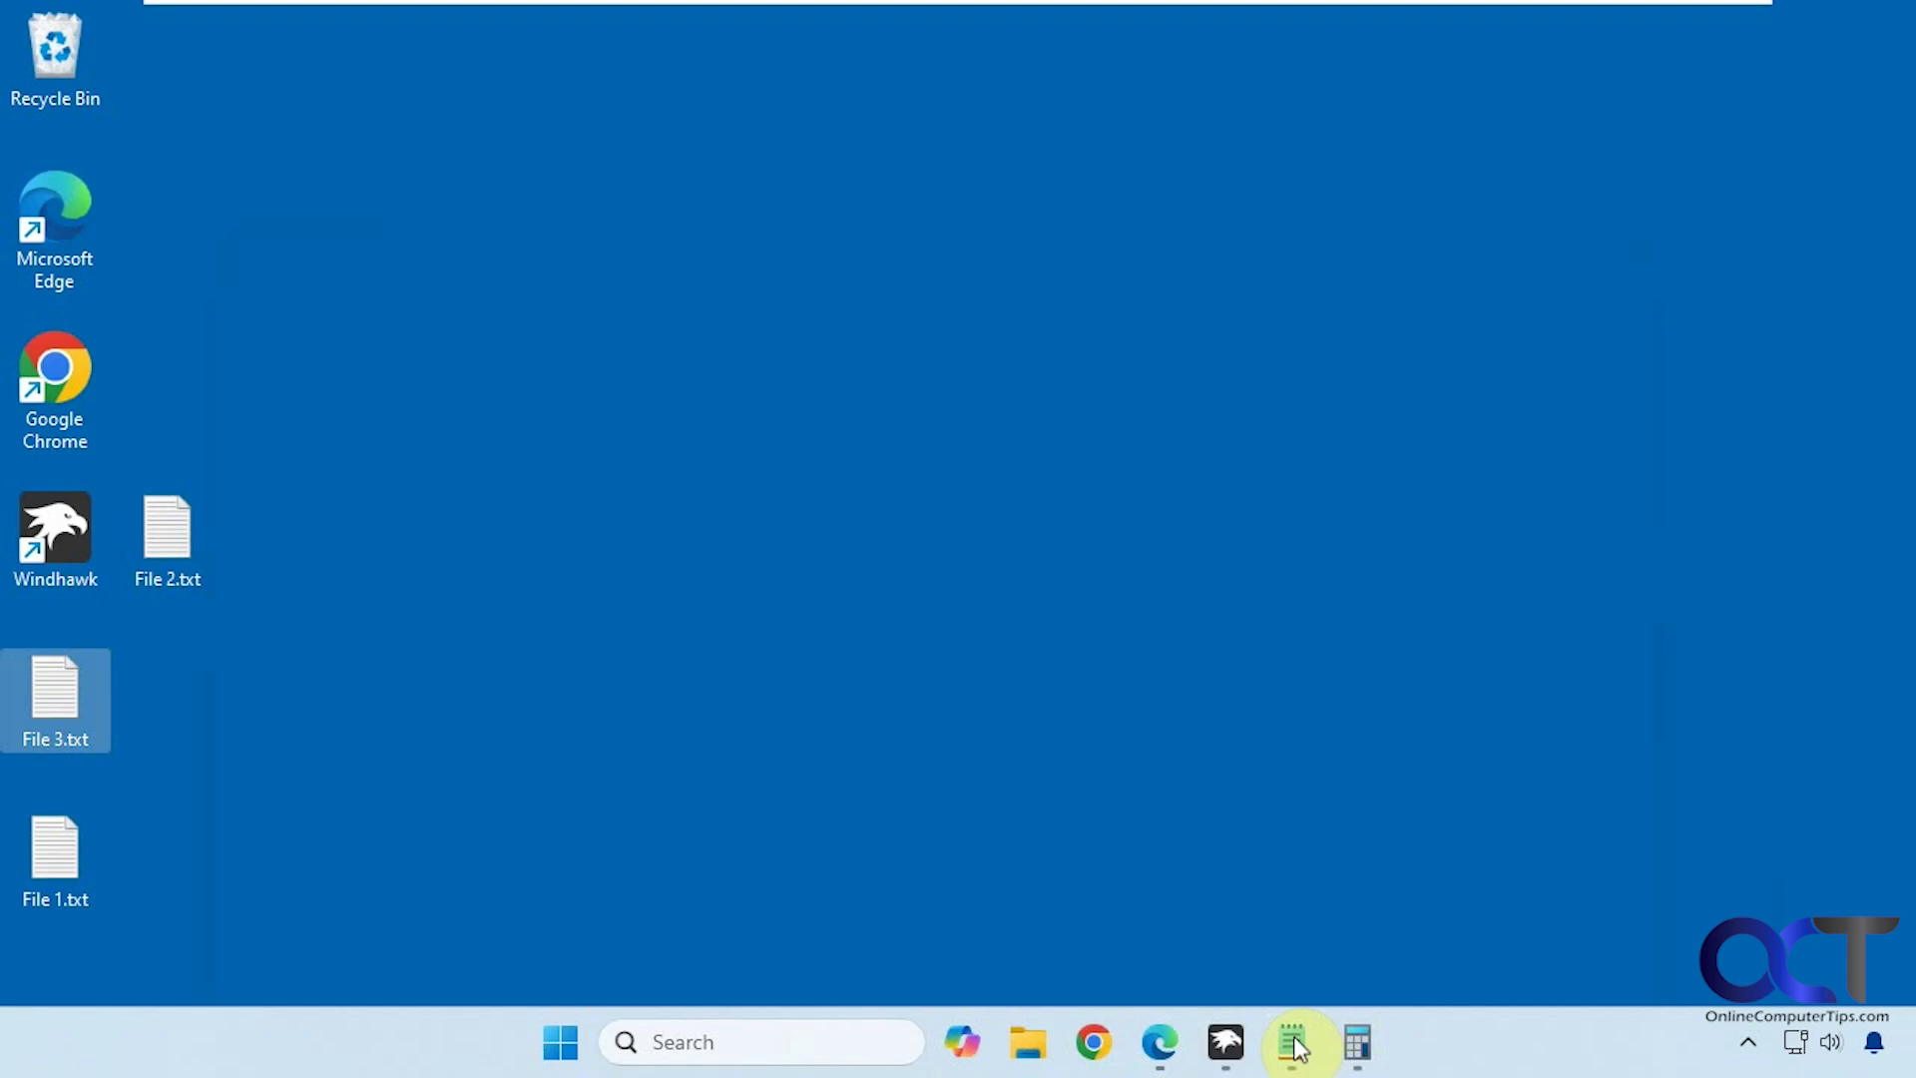
Step: Restore the Windhawk mod settings window from the taskbar
click(1476, 1059)
mouse_move(1297, 1048)
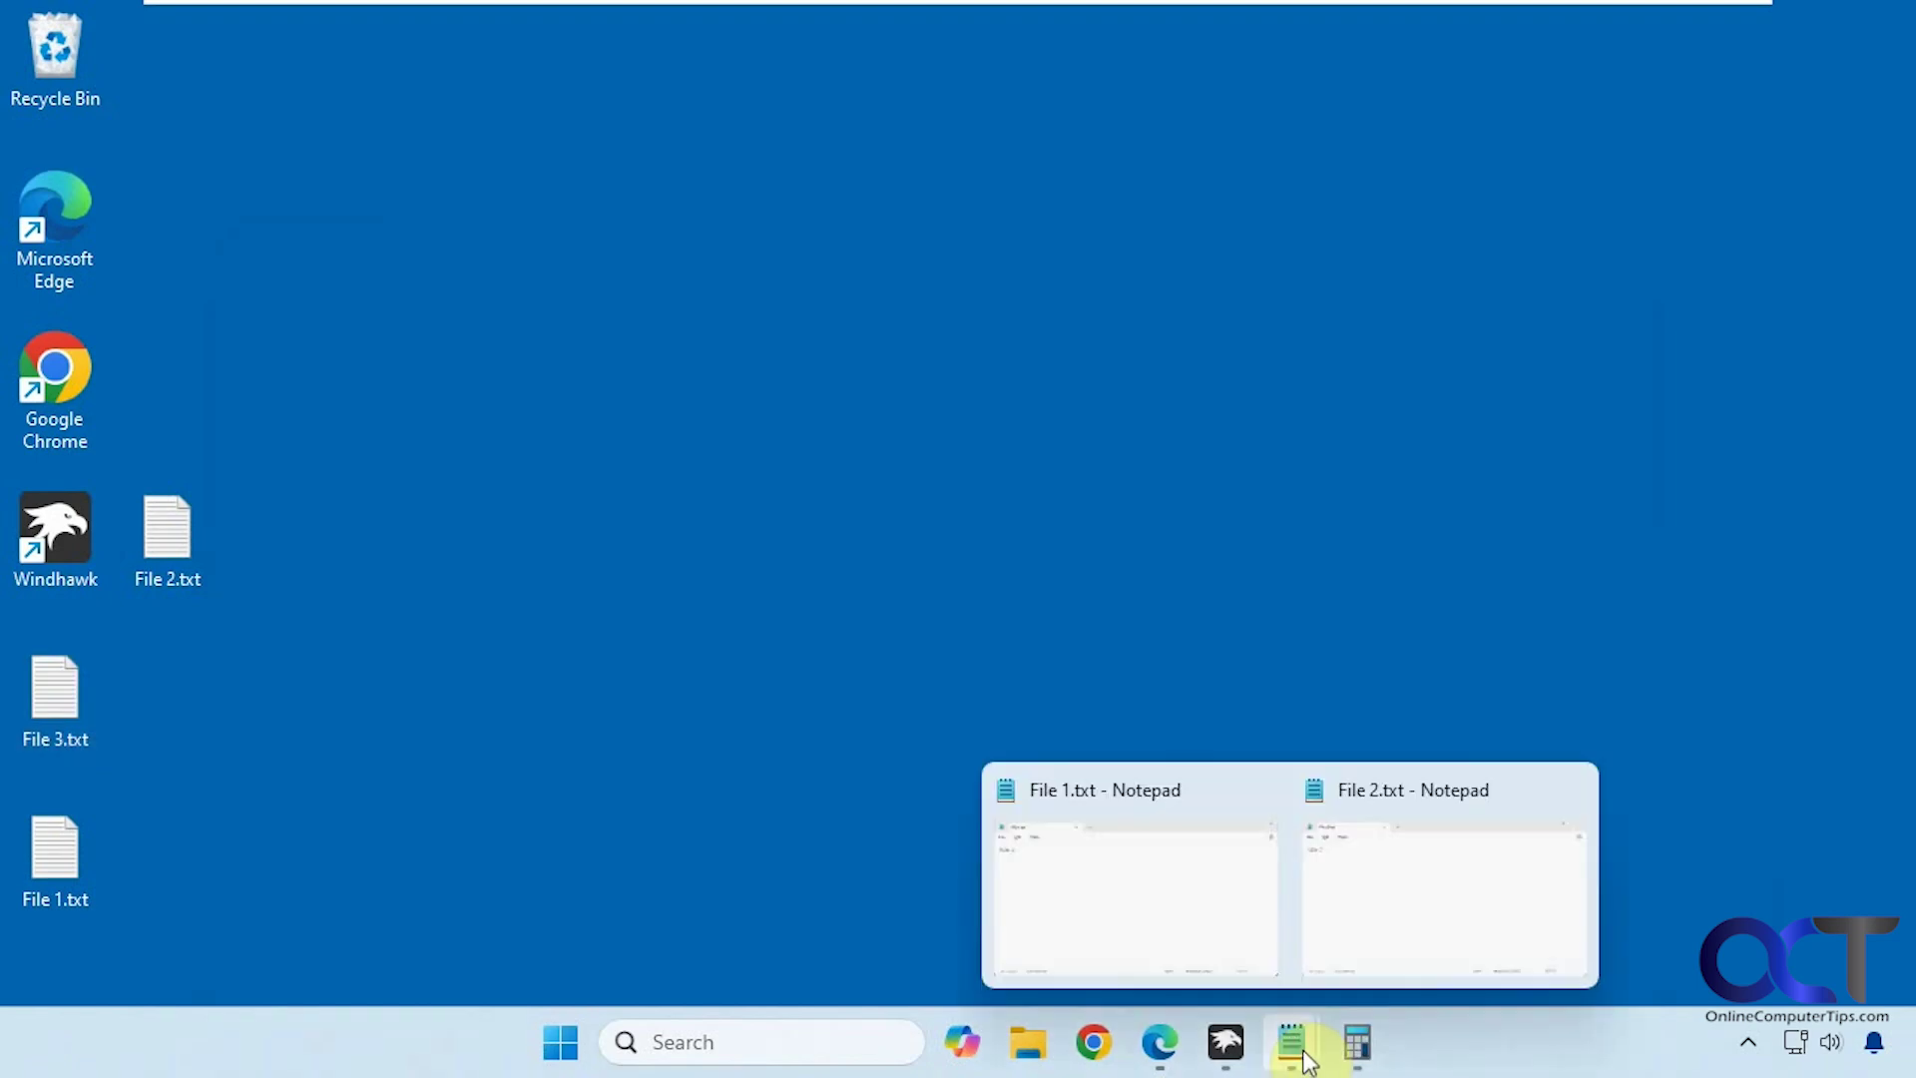
mouse_move(1349, 884)
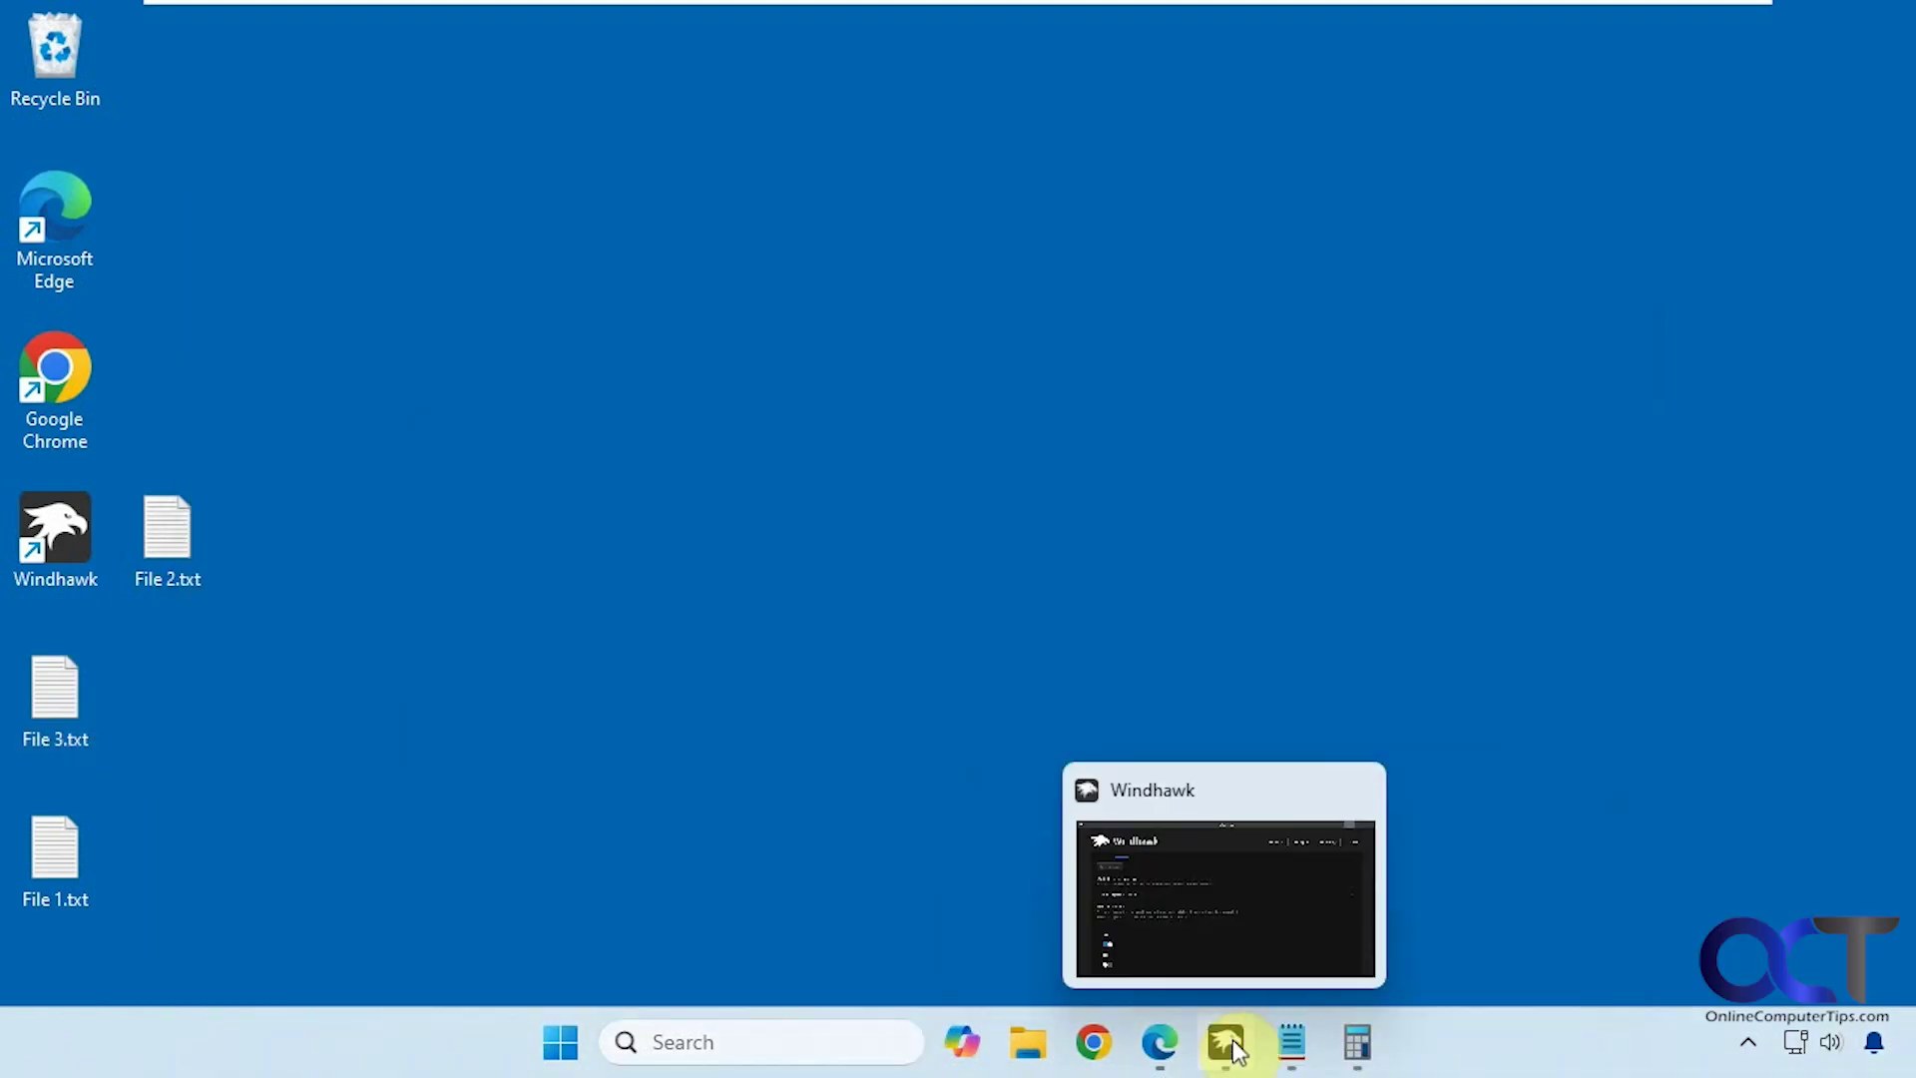
click(1231, 1038)
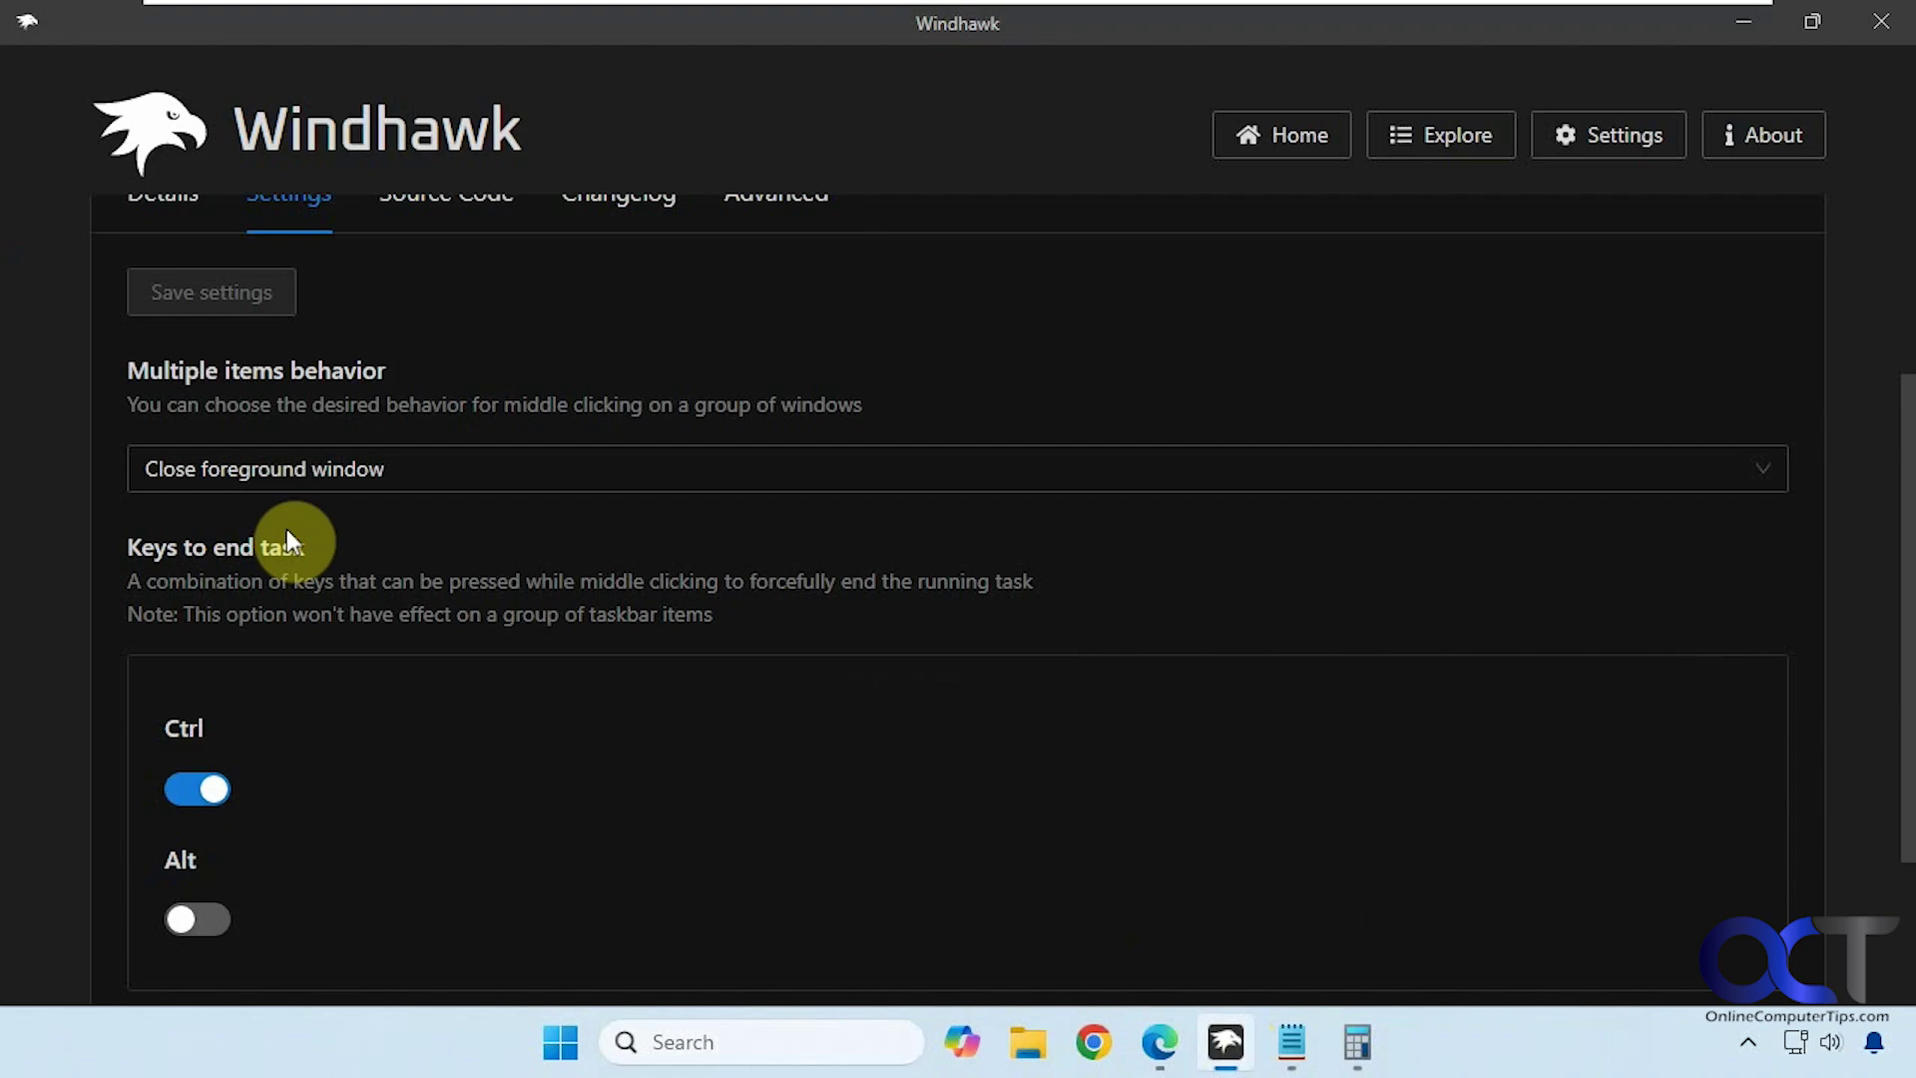
Step: Switch Multiple items behavior back to Close all windows and save it
click(286, 471)
click(246, 529)
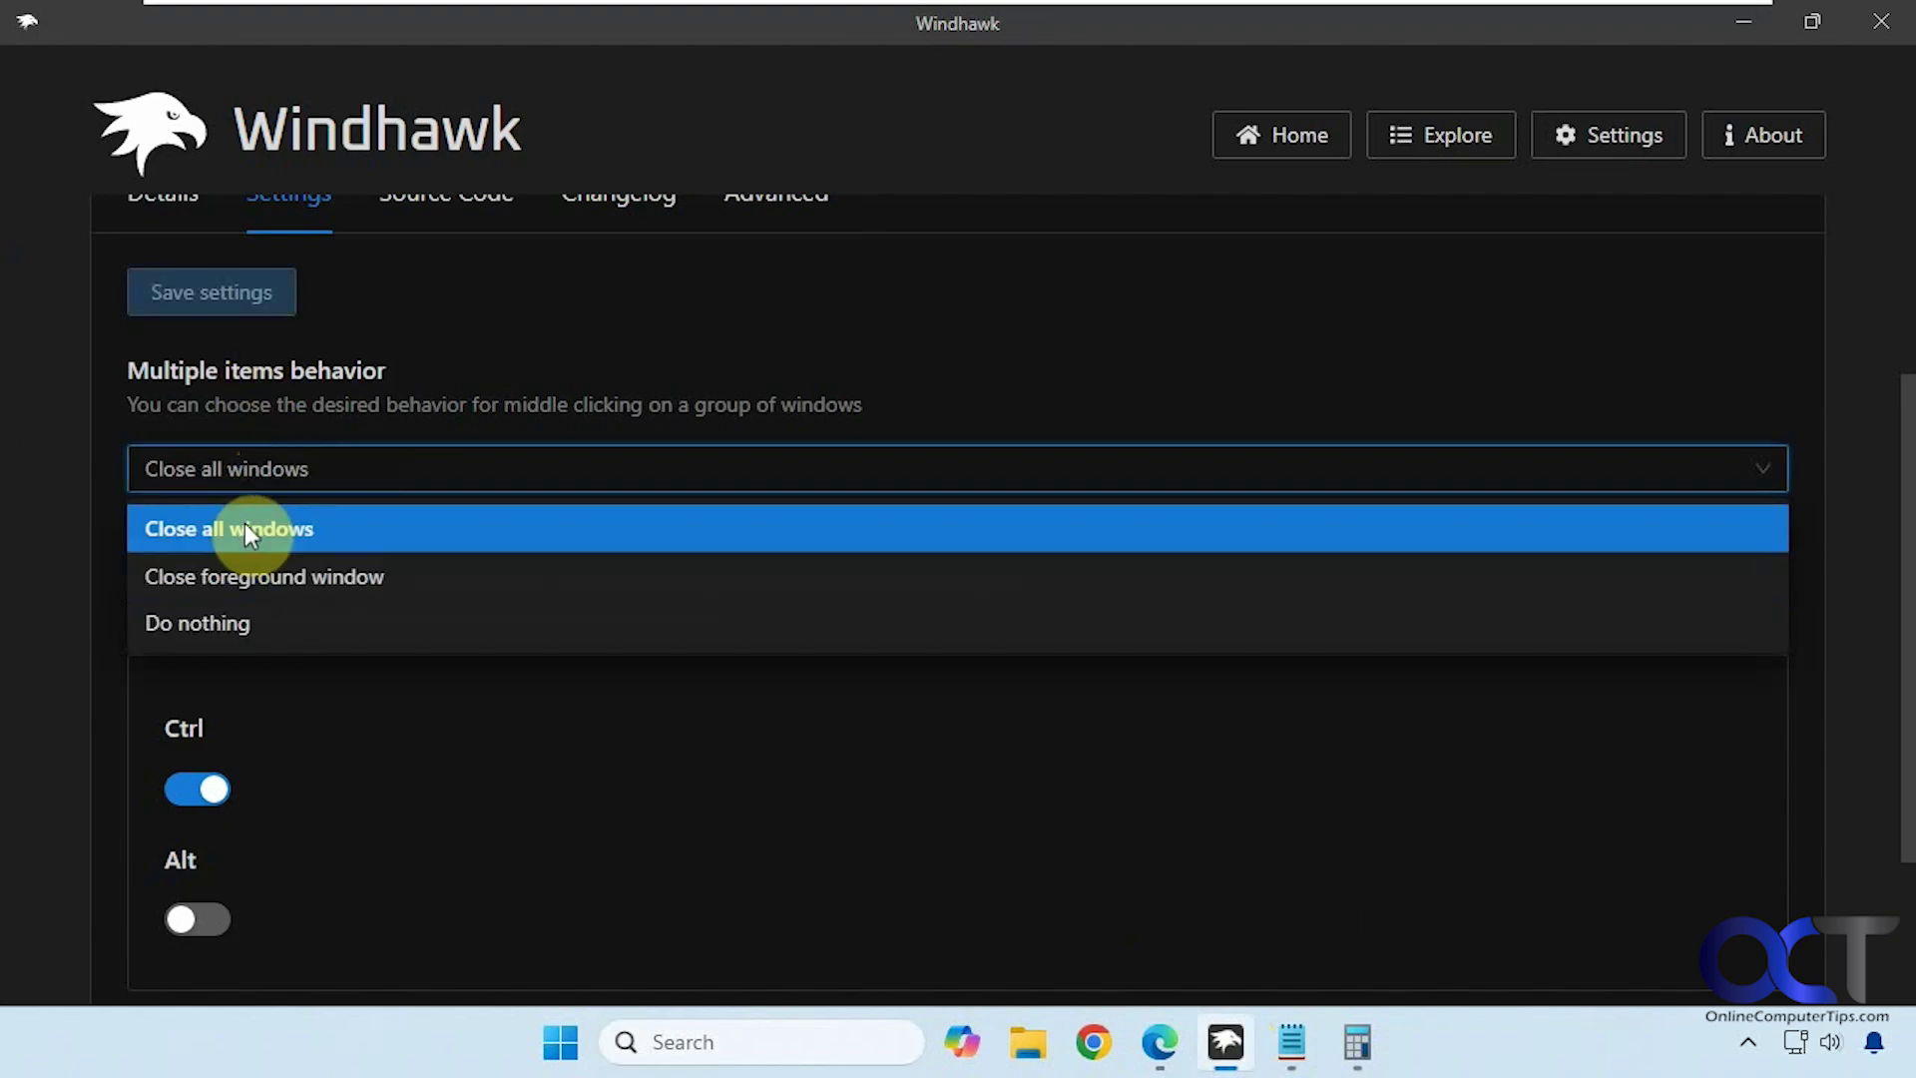
click(215, 291)
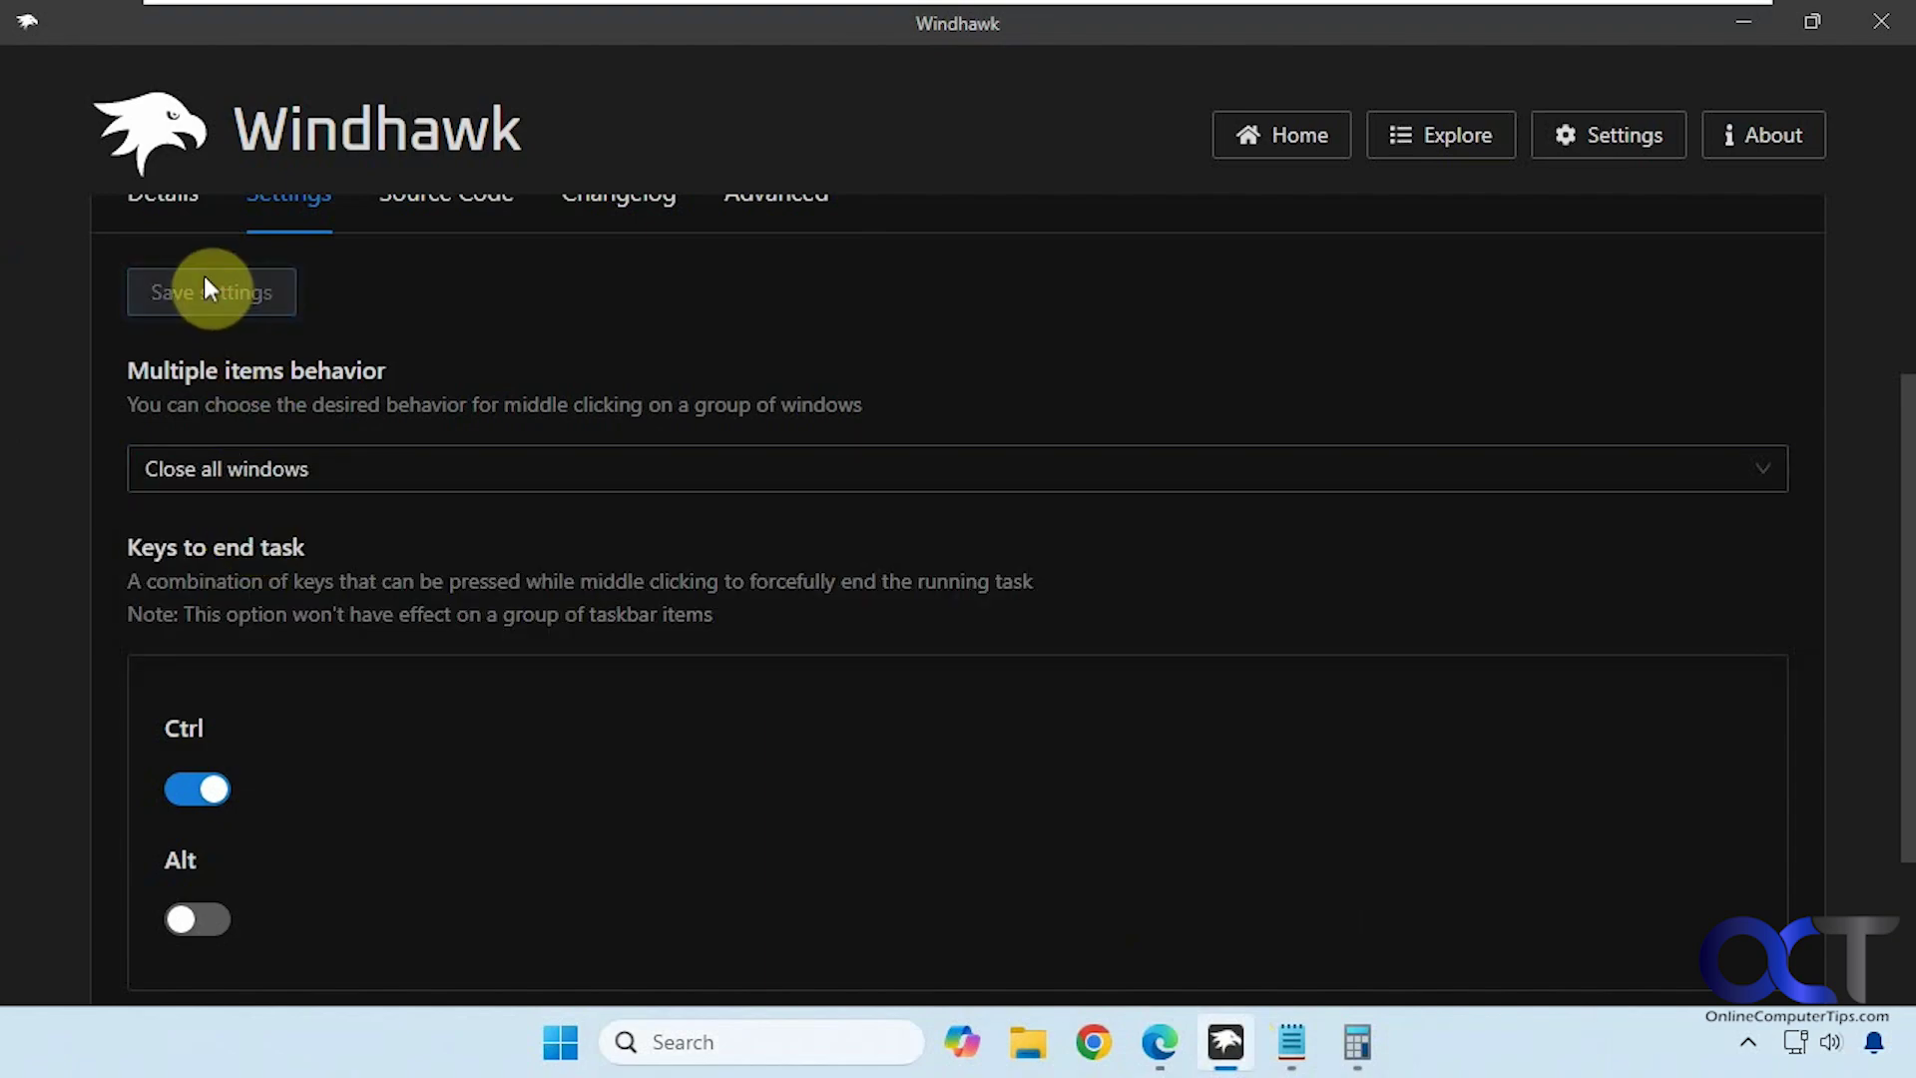
Step: Minimize Windhawk and middle-click the Notepad icon to close File 1 and File 2 together
click(1745, 24)
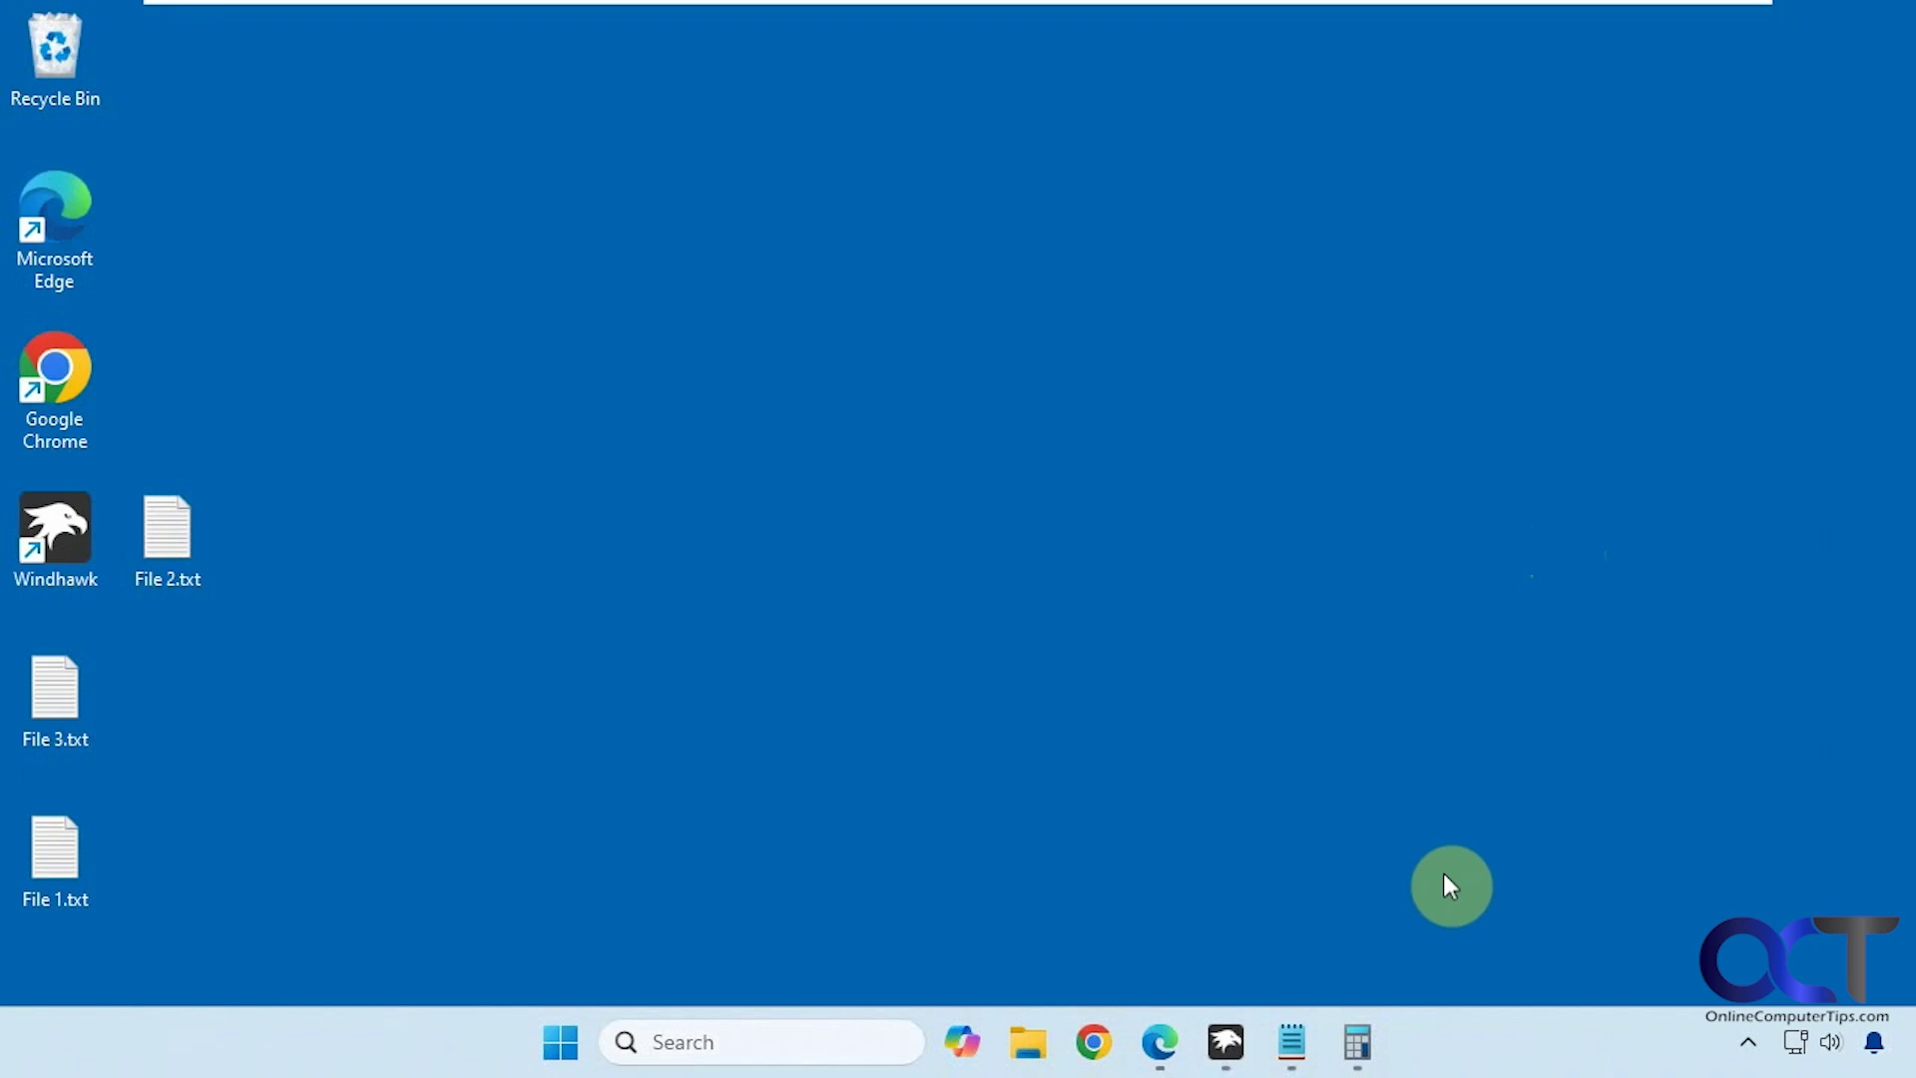
click(1291, 1042)
click(1313, 919)
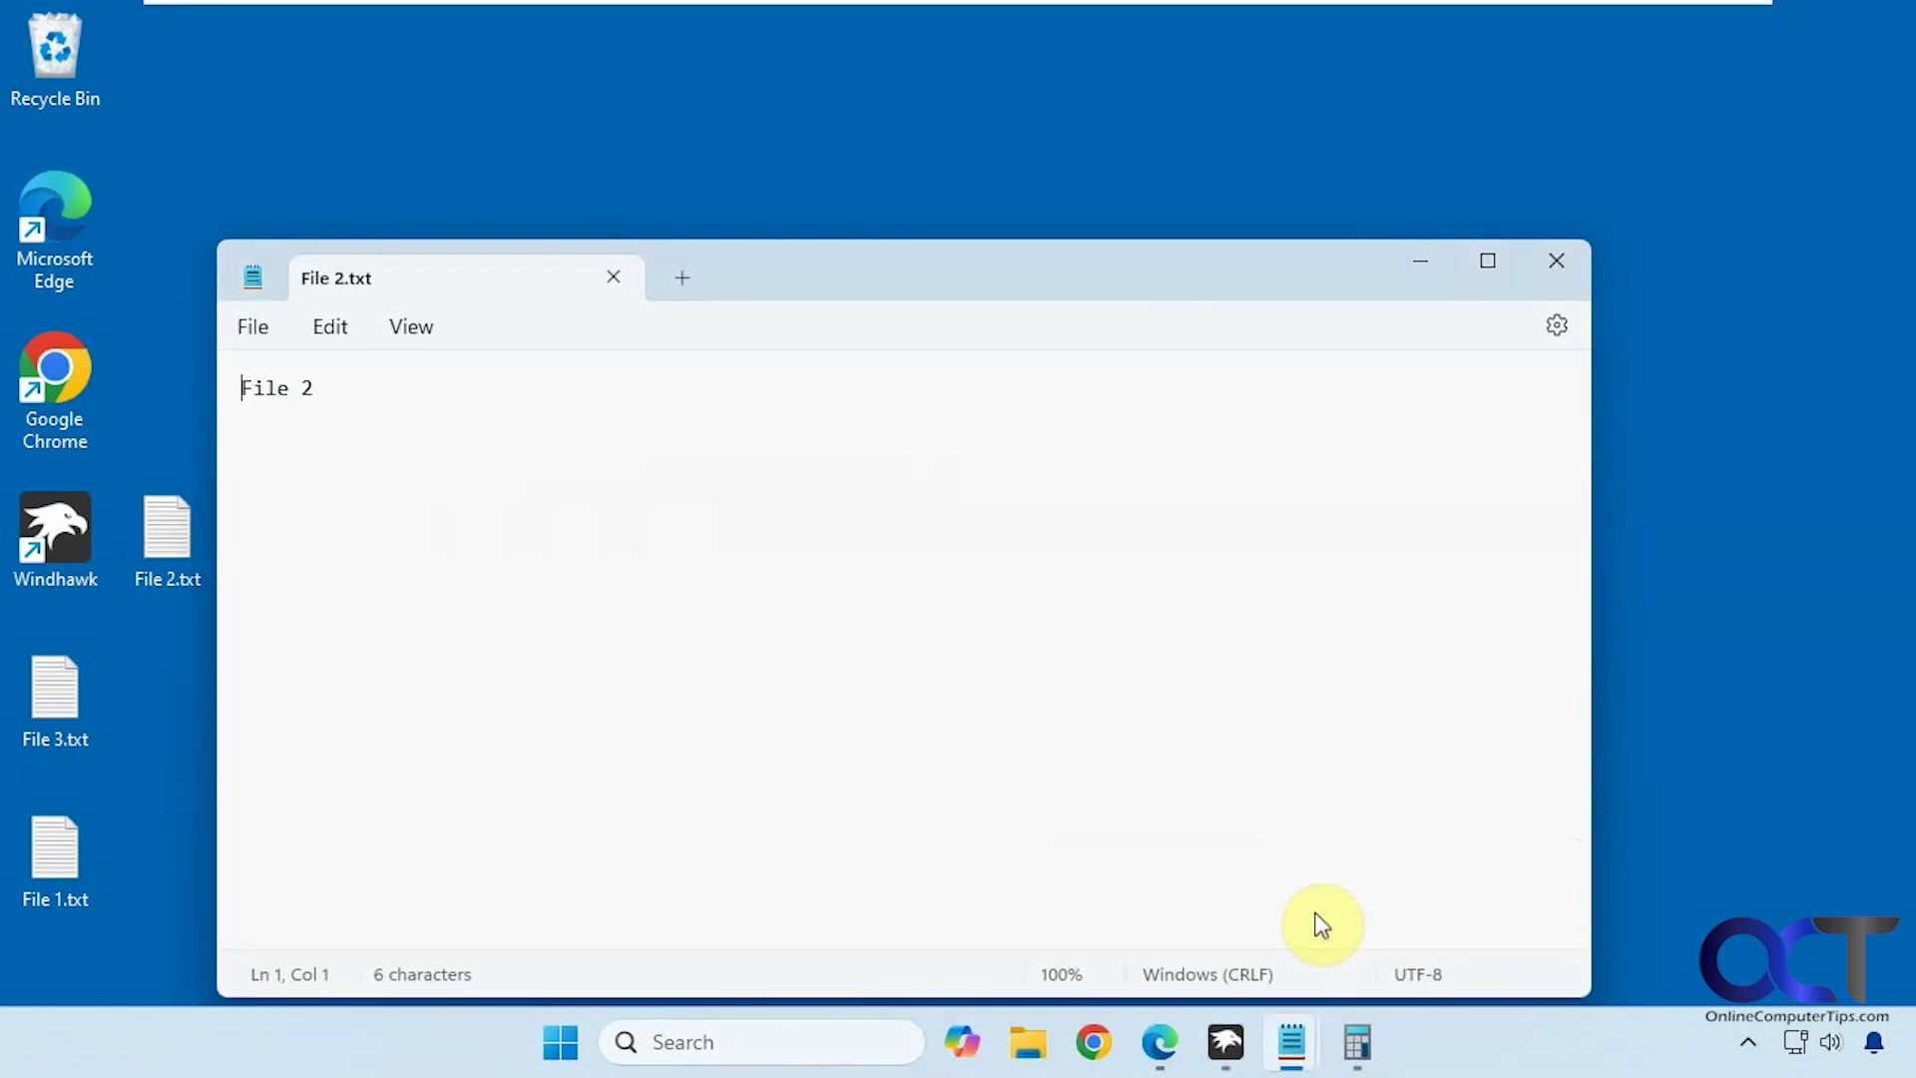
mouse_move(1291, 1009)
middle_click(1293, 1042)
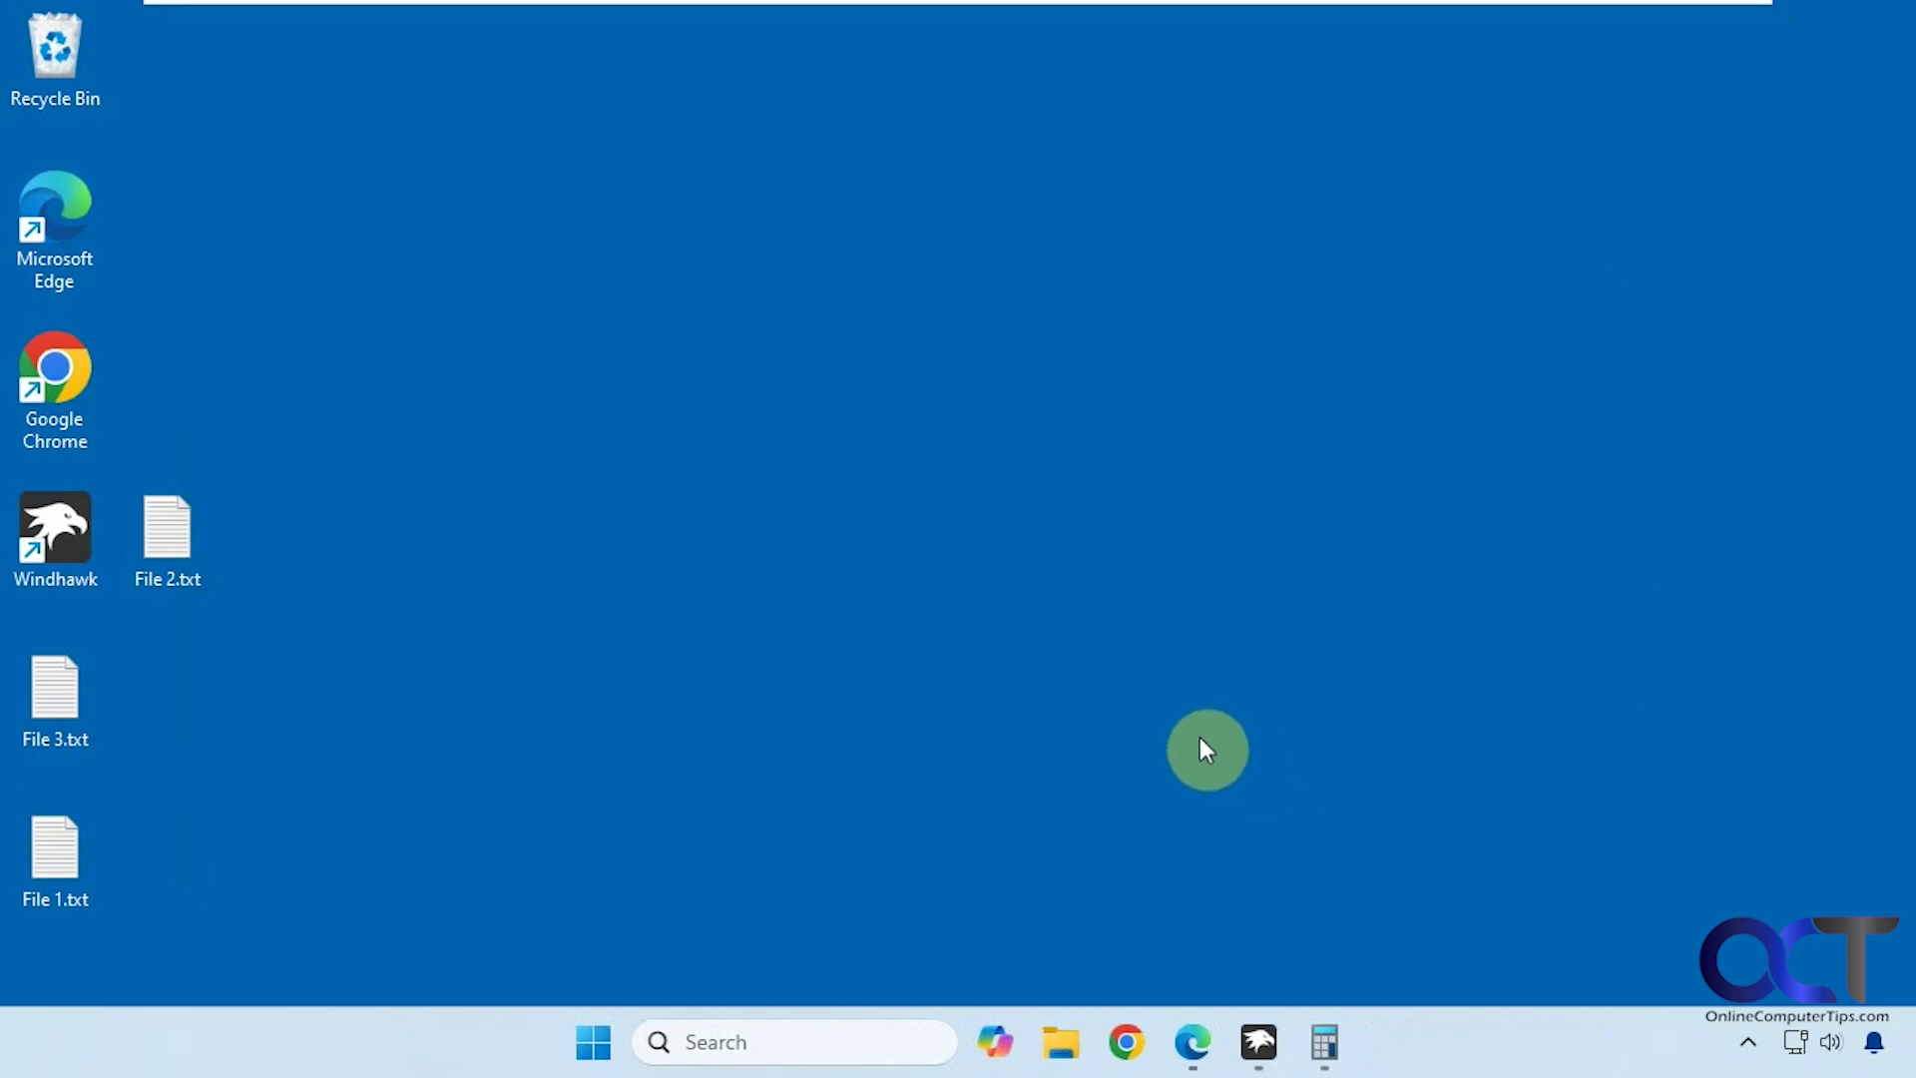
Step: Restore Windhawk and return to the Explore page listing Taskbar height and icon size
click(1258, 1042)
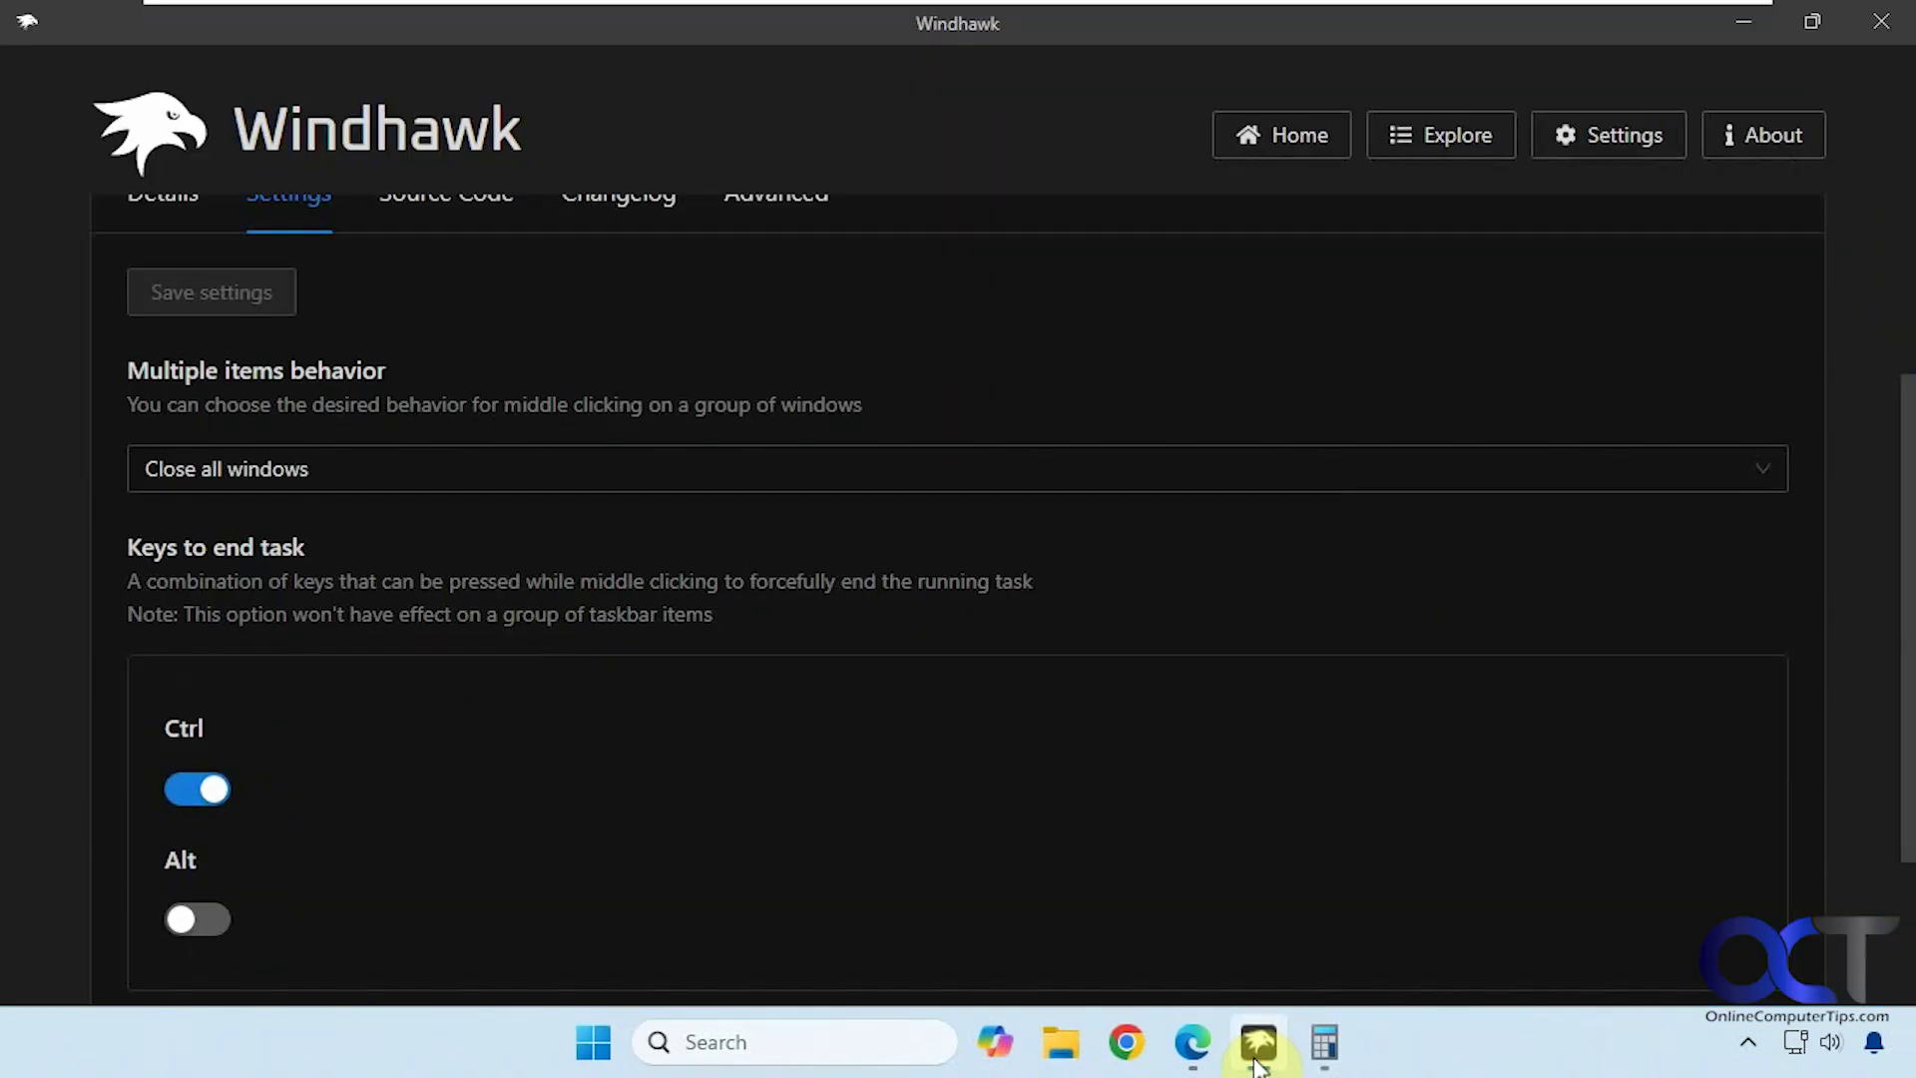
scroll(1078, 504, up, 3)
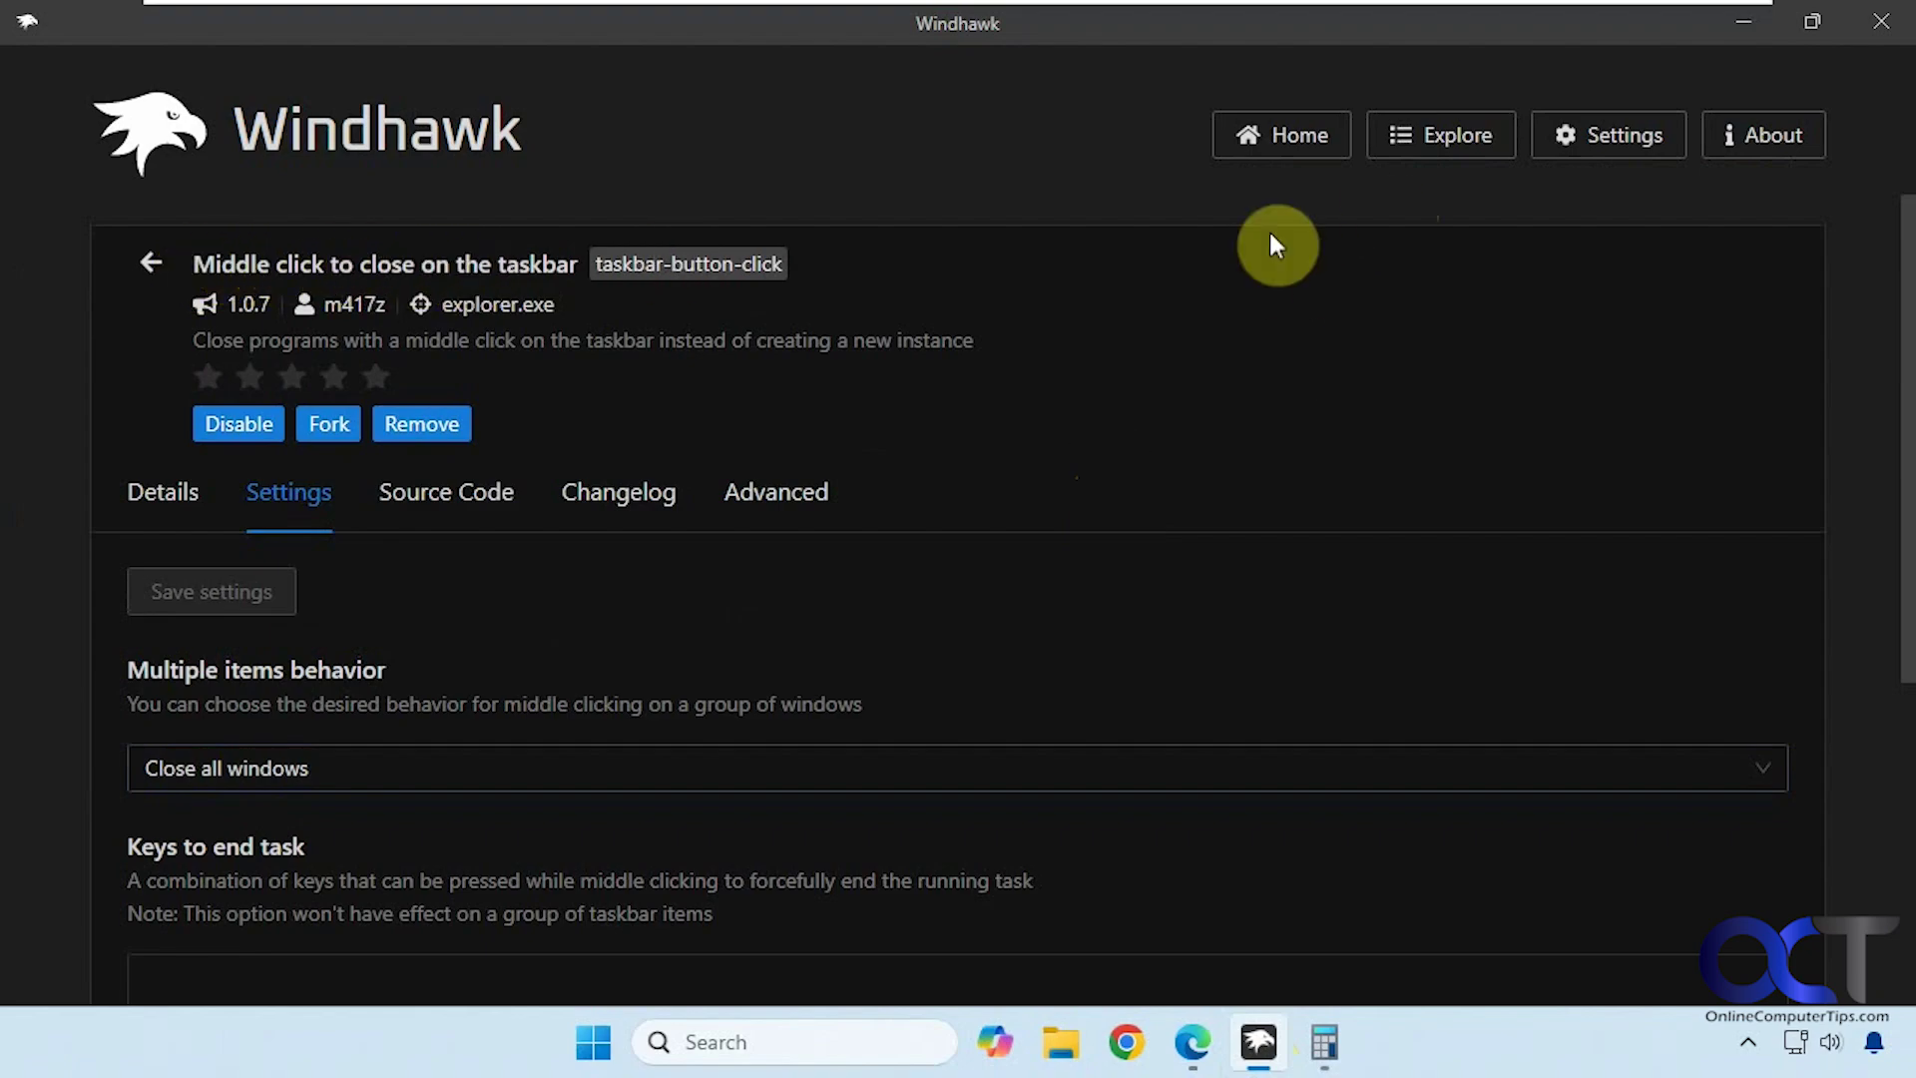
click(1430, 148)
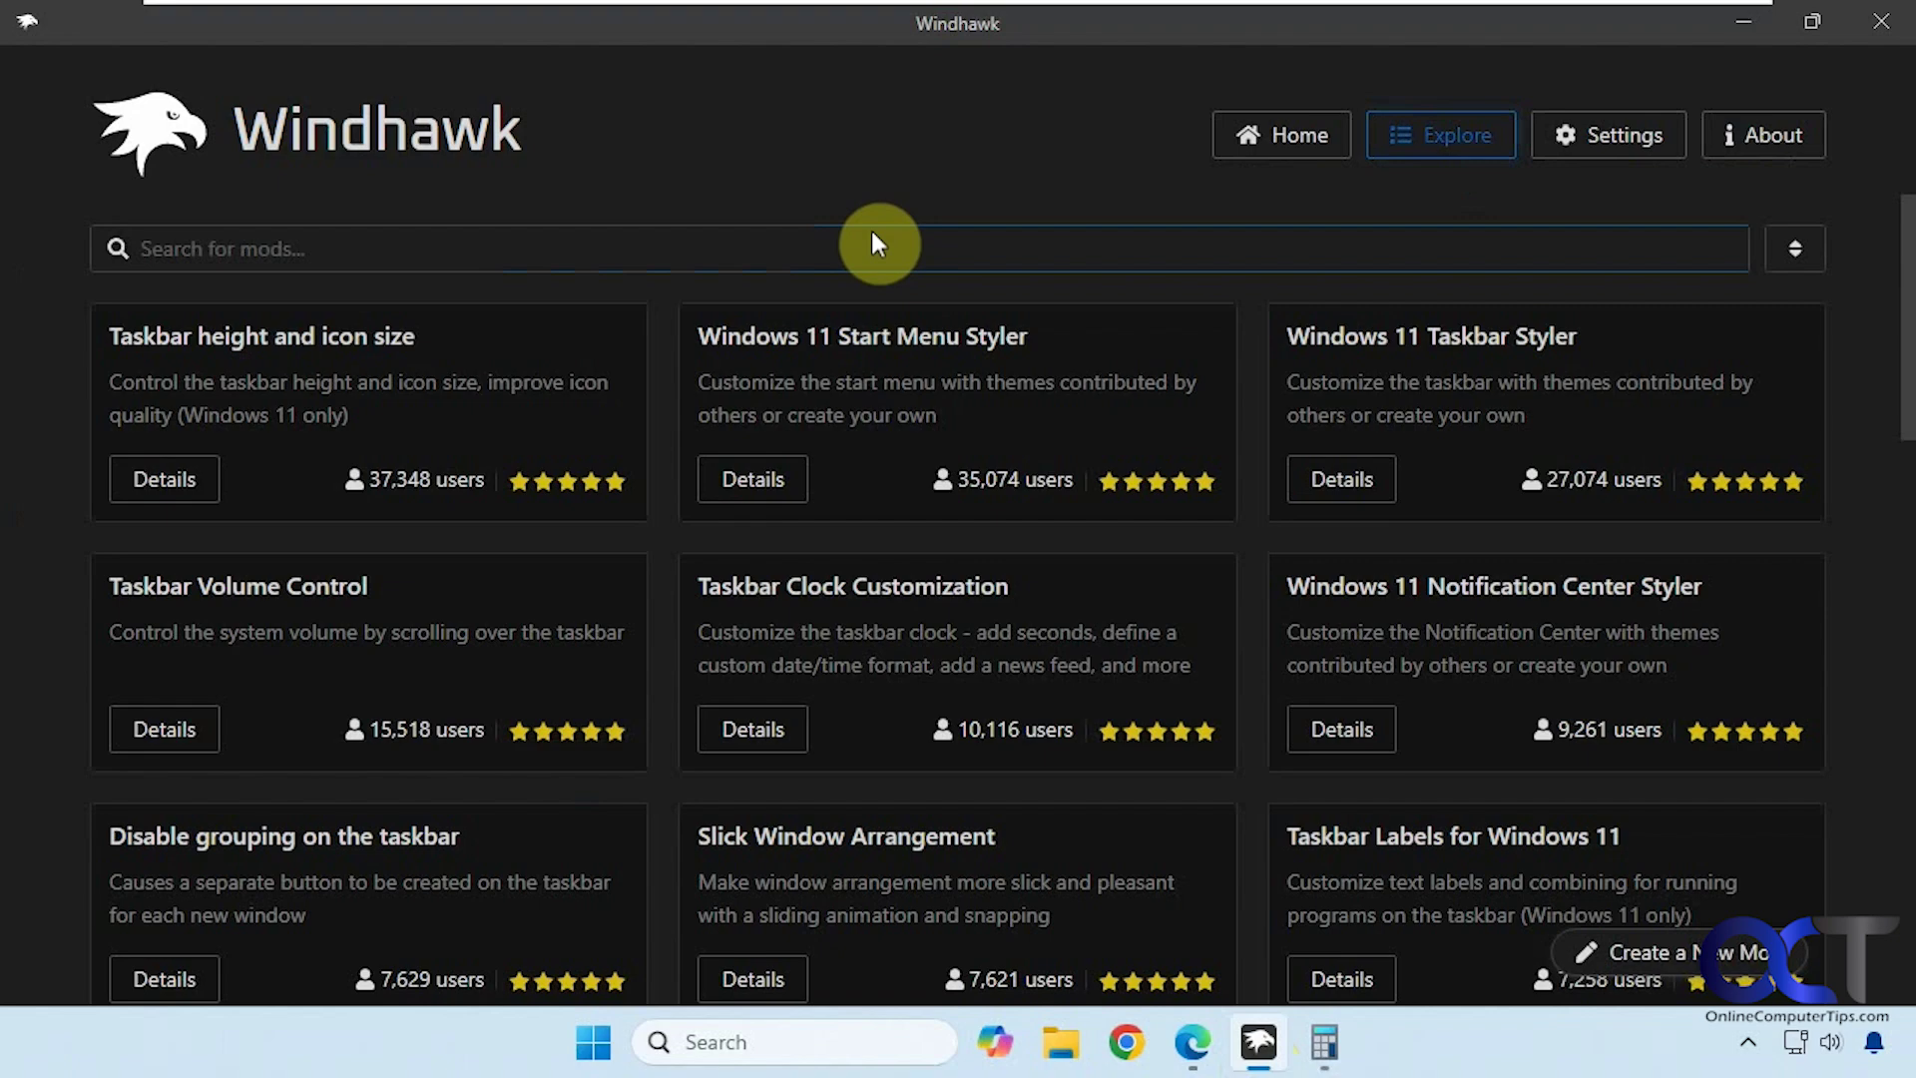